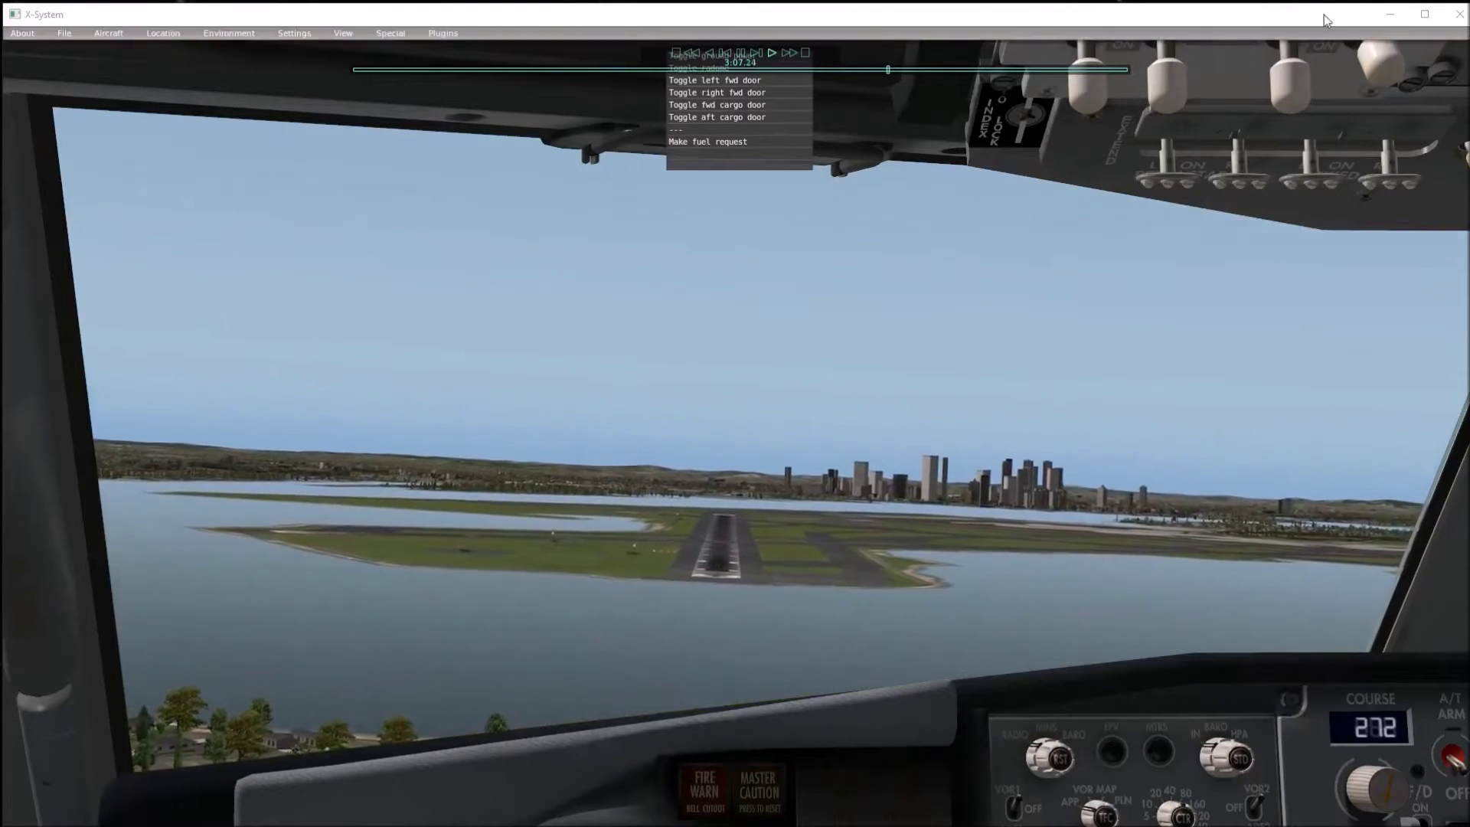
Switch the landing replay to an external chase view, then back to the cockpit view.
key("shift+8")
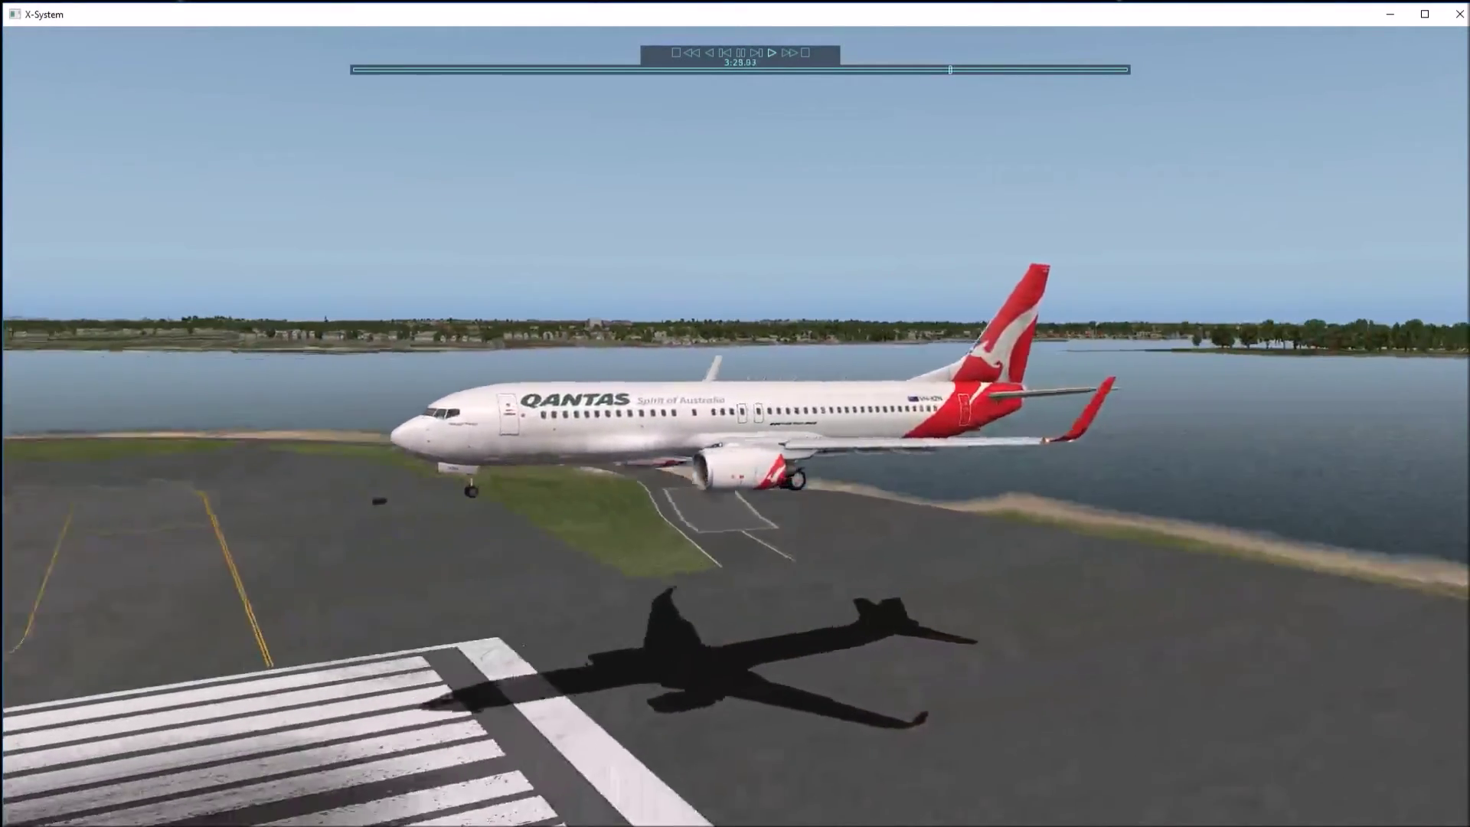
key("shift+9")
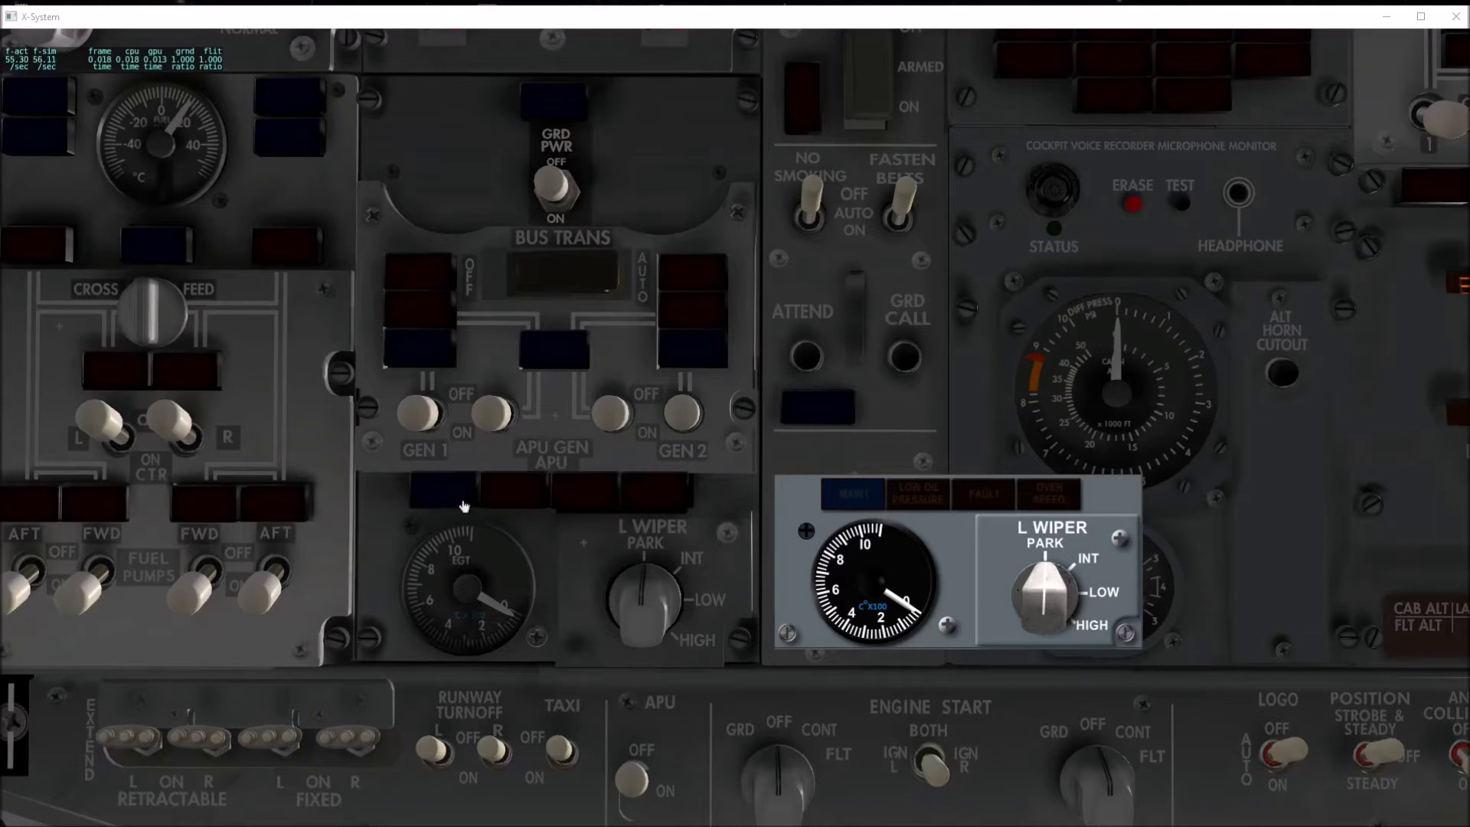
Toggle the APU MAINT and LOW OIL PRESSURE annunciators on and off, leaving FAULT lit.
left_click(843, 492)
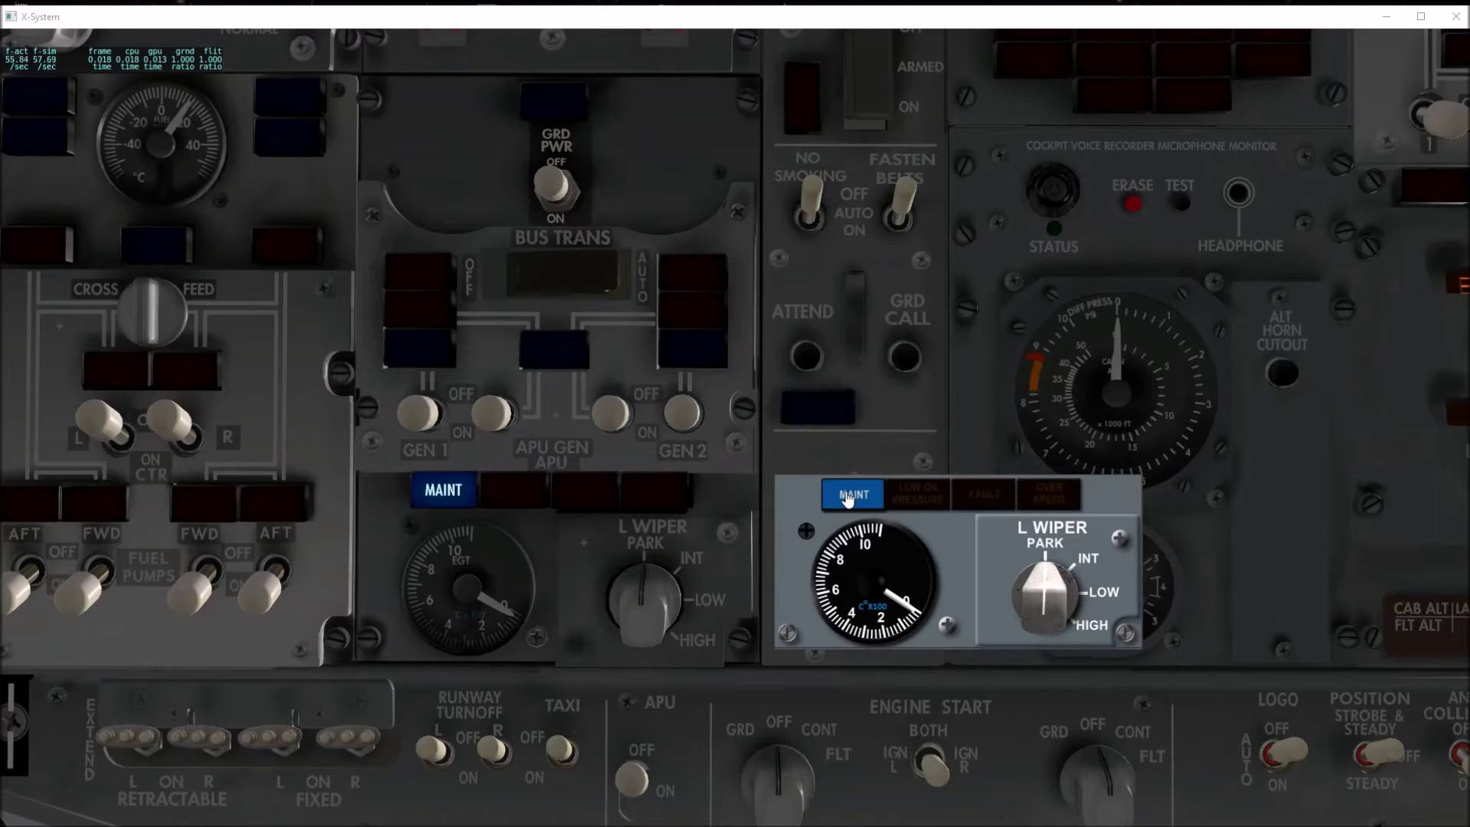
left_click(848, 499)
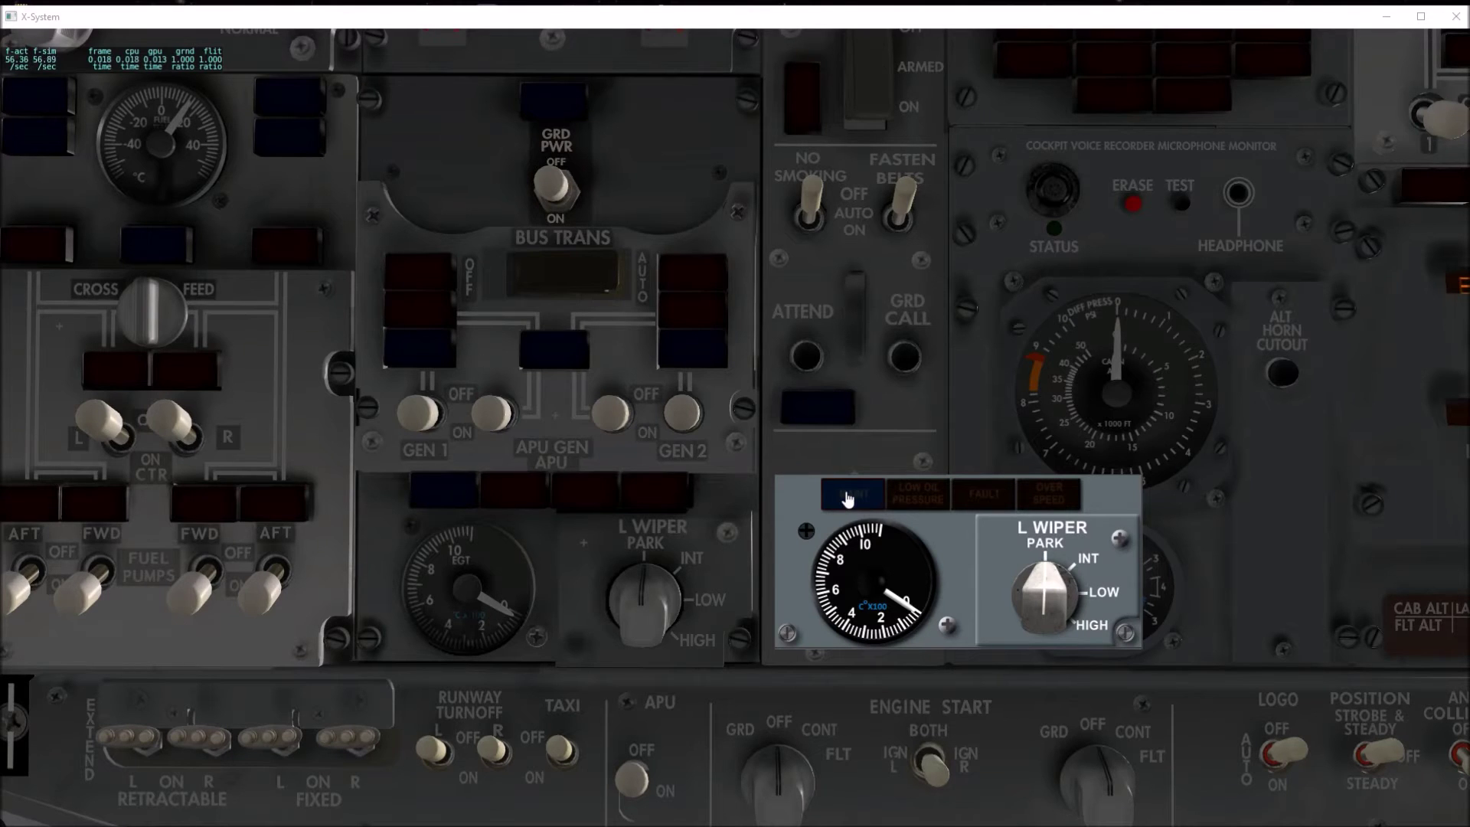
left_click(848, 499)
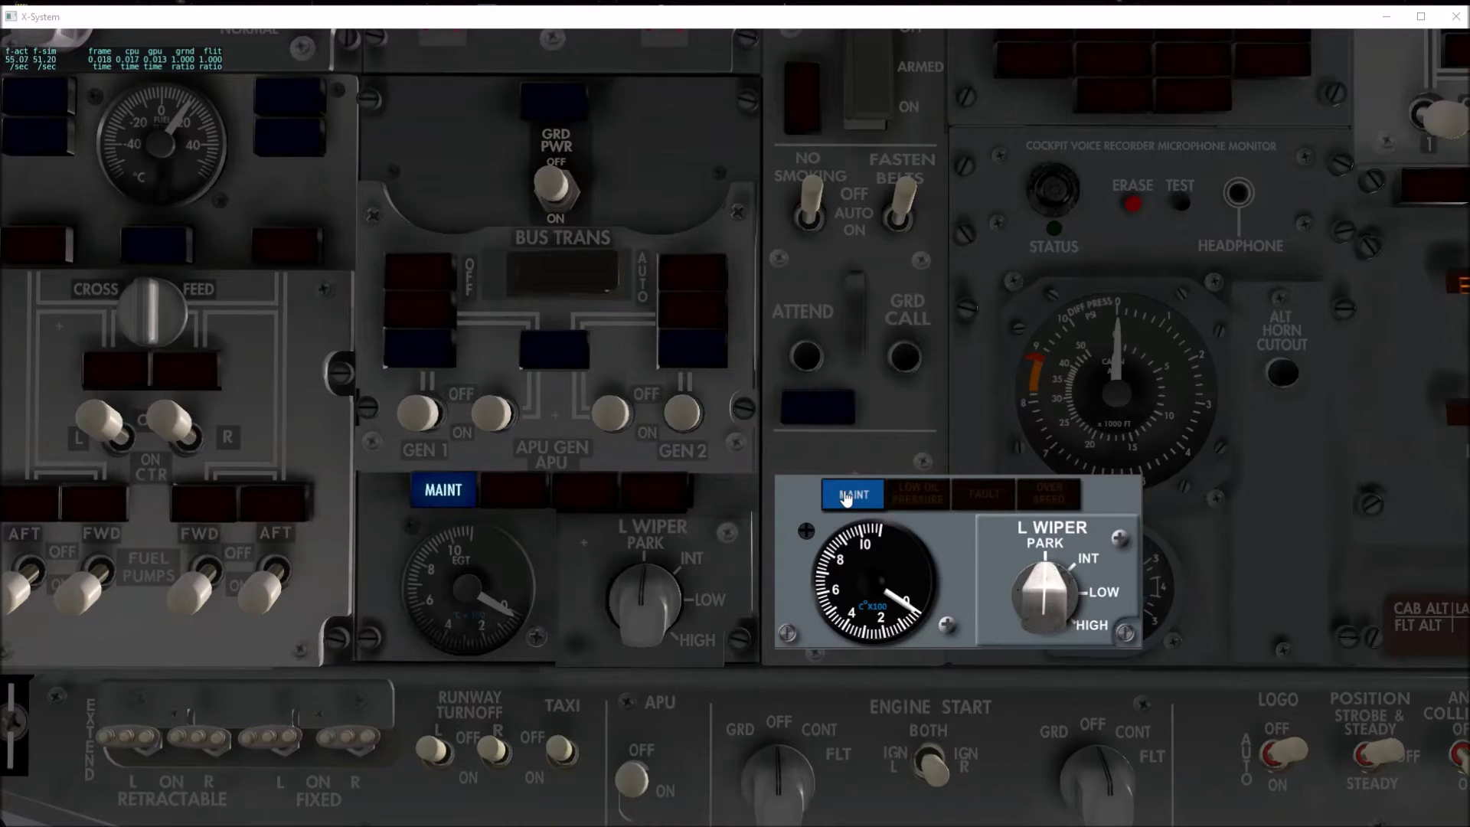
left_click(846, 498)
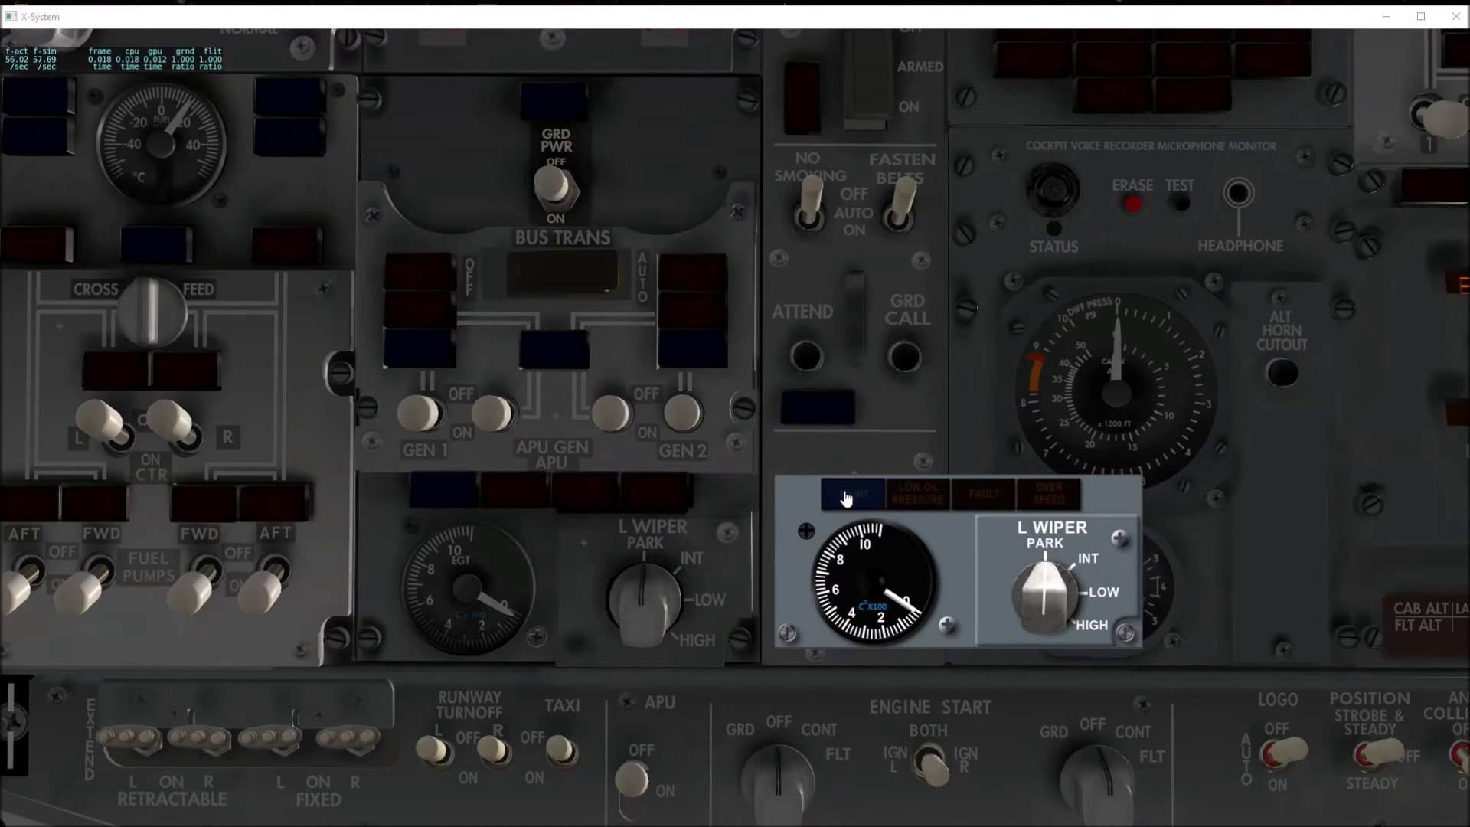
left_click(912, 505)
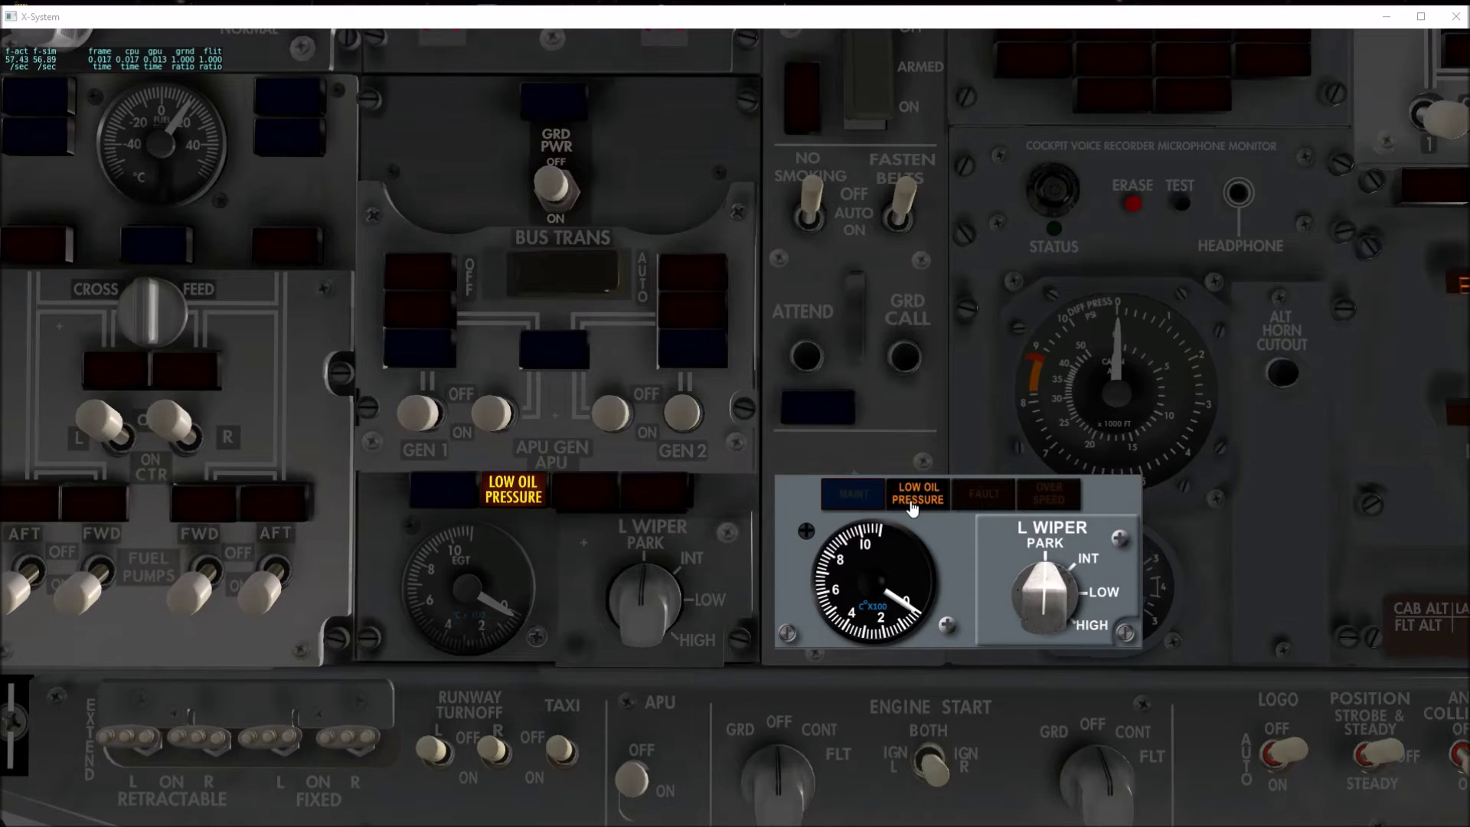
left_click(913, 506)
left_click(978, 503)
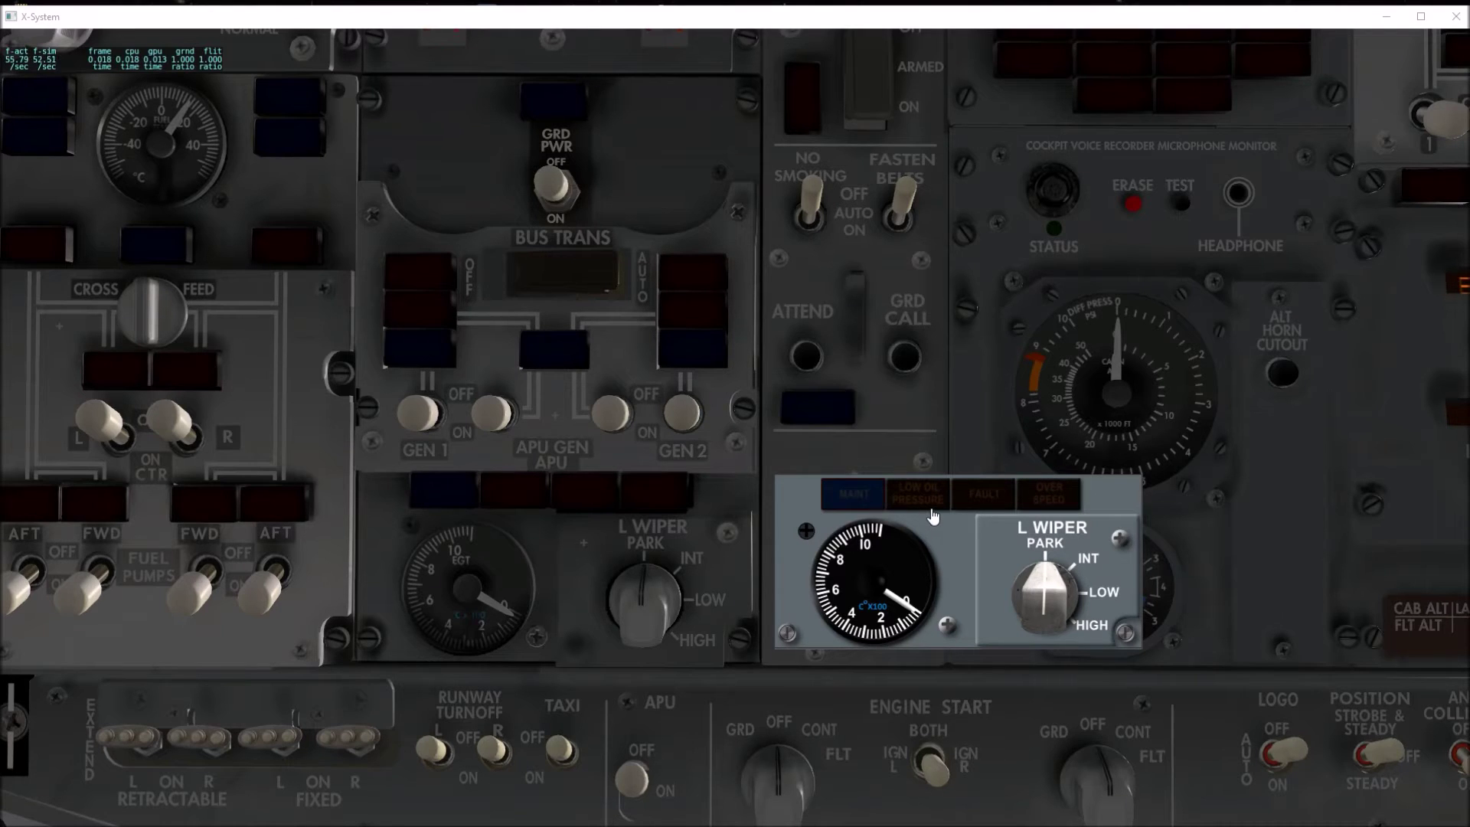
Test the OVER SPEED annunciator on the Air Manager APU panel.
left_click(1056, 509)
Start the APU by switching it ON and holding it at START, then dismiss the antivirus popup.
left_click(636, 781)
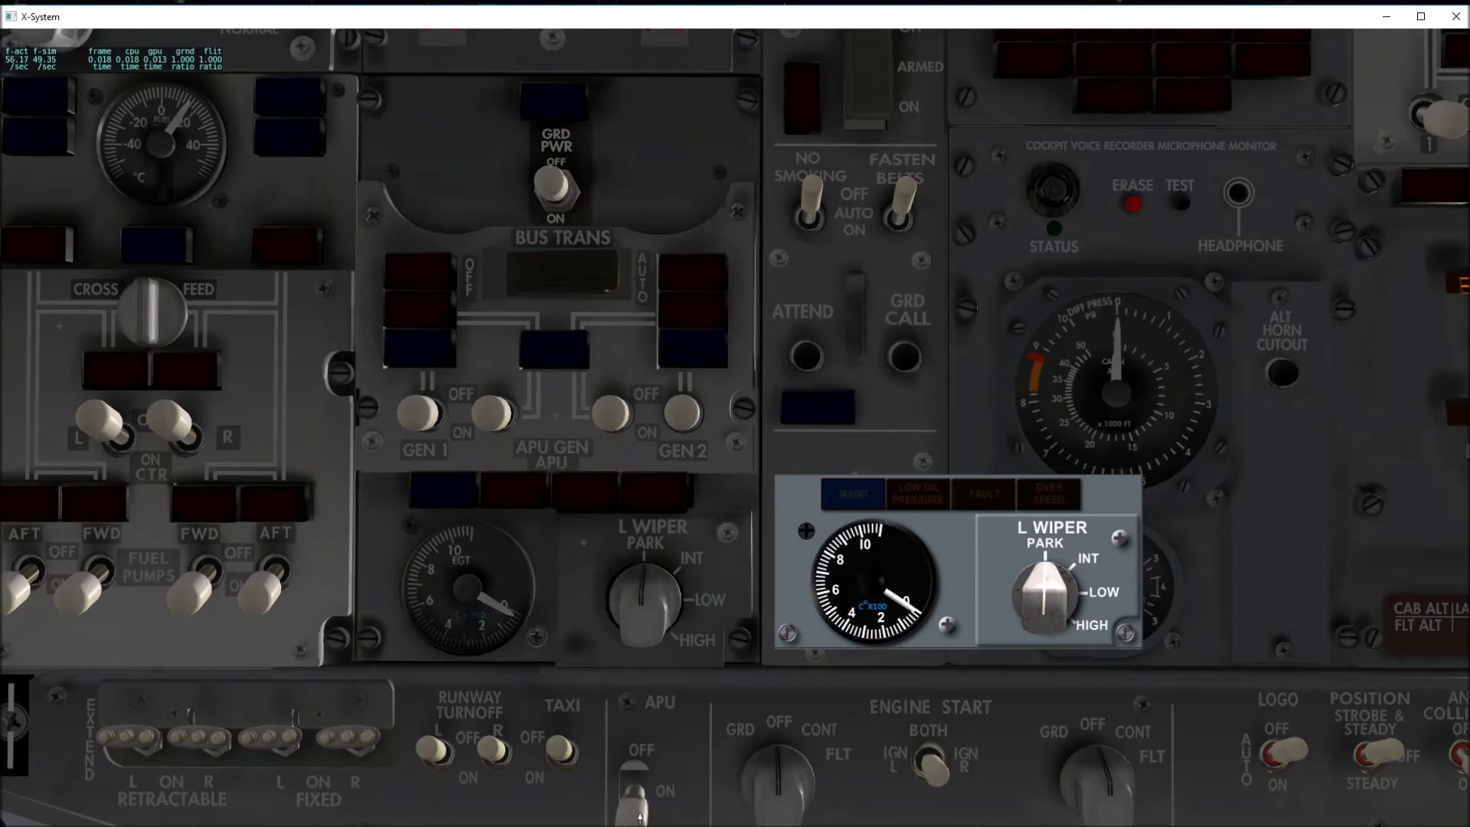
left_click_drag(641, 818, 642, 817)
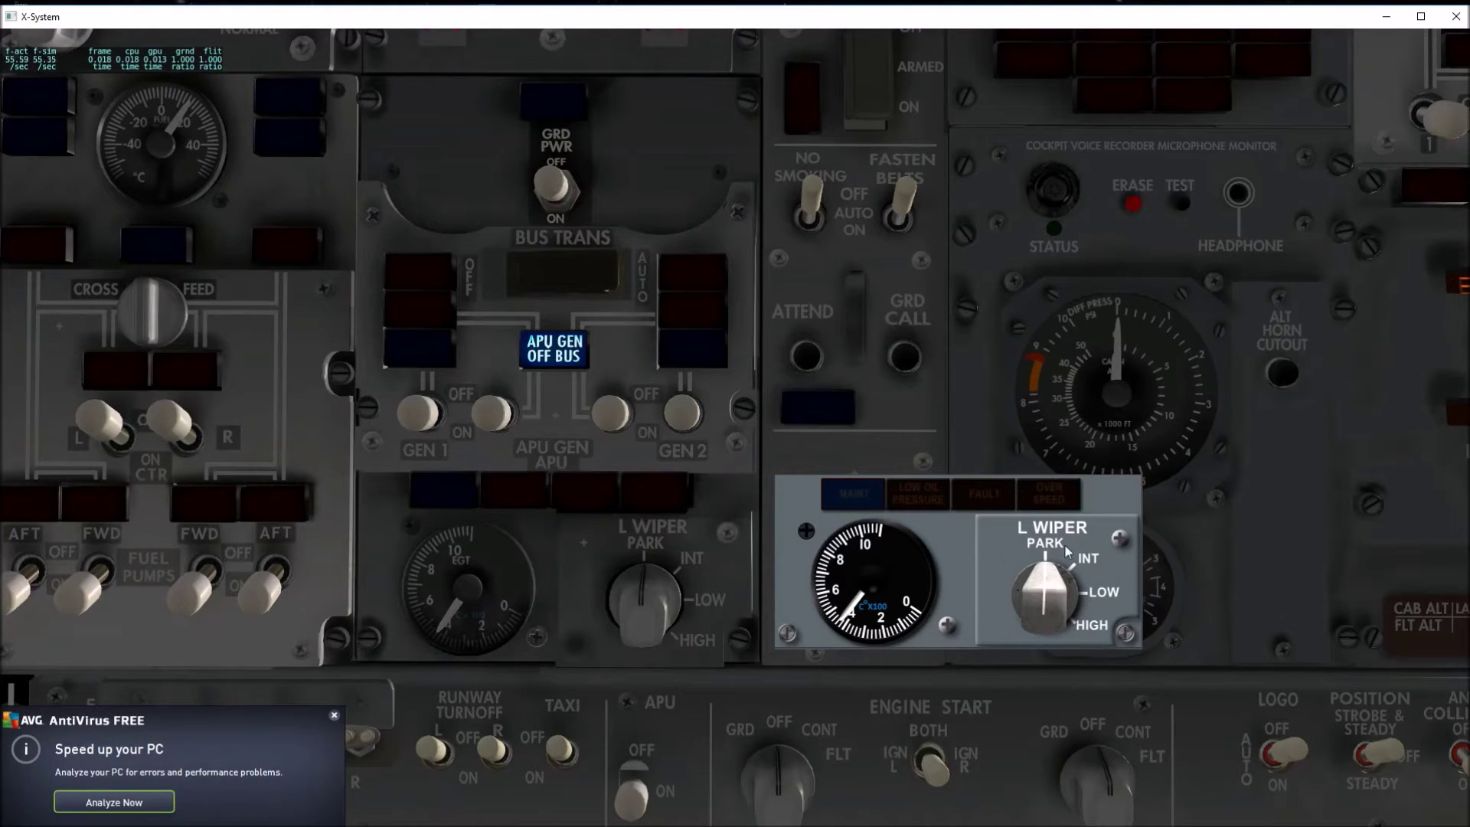
left_click(334, 716)
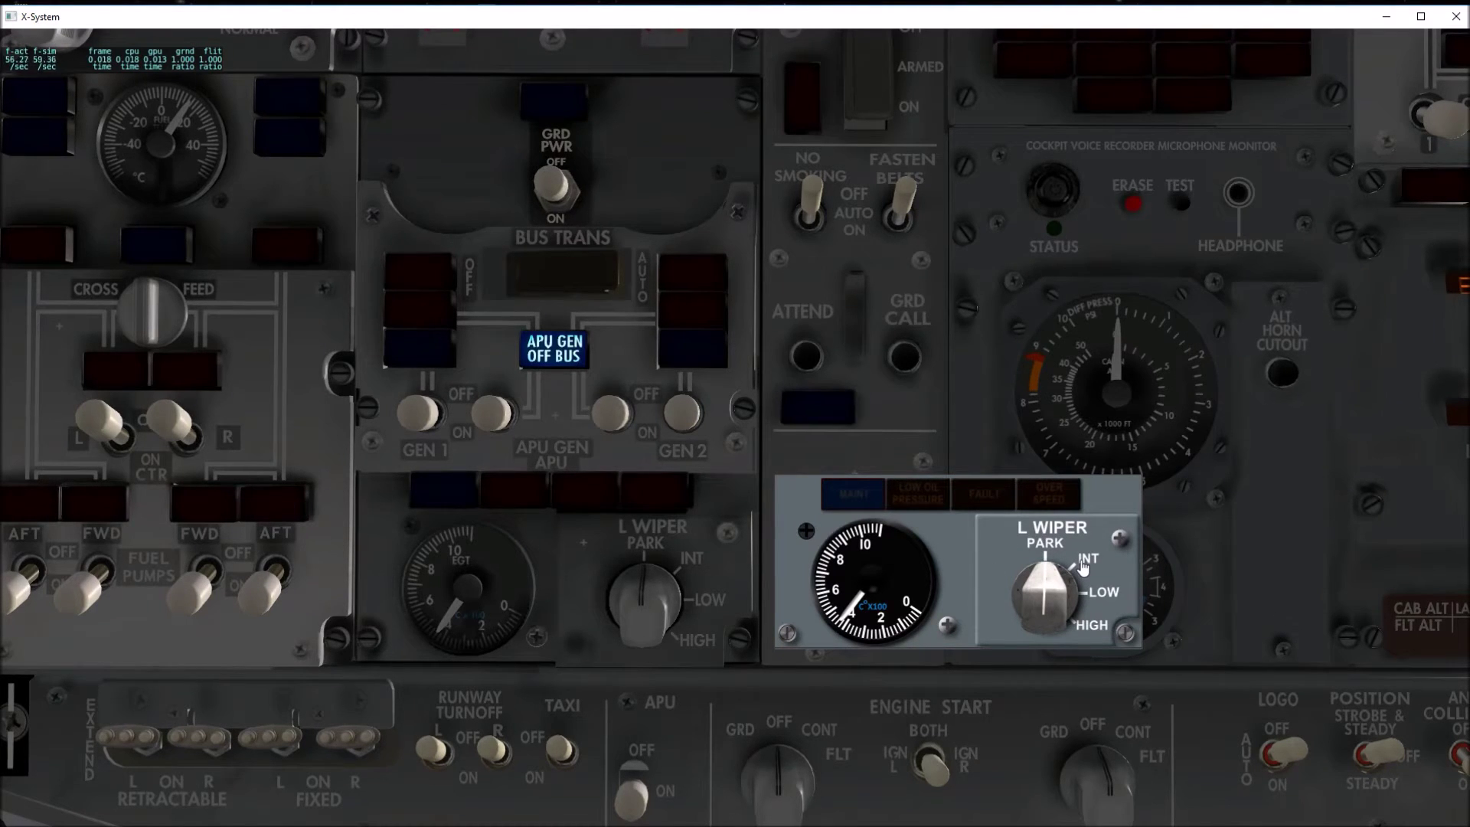
Cycle the left wiper through INT, LOW and HIGH, return it to PARK, and hide the overlay.
left_click(1056, 602)
left_click(1058, 604)
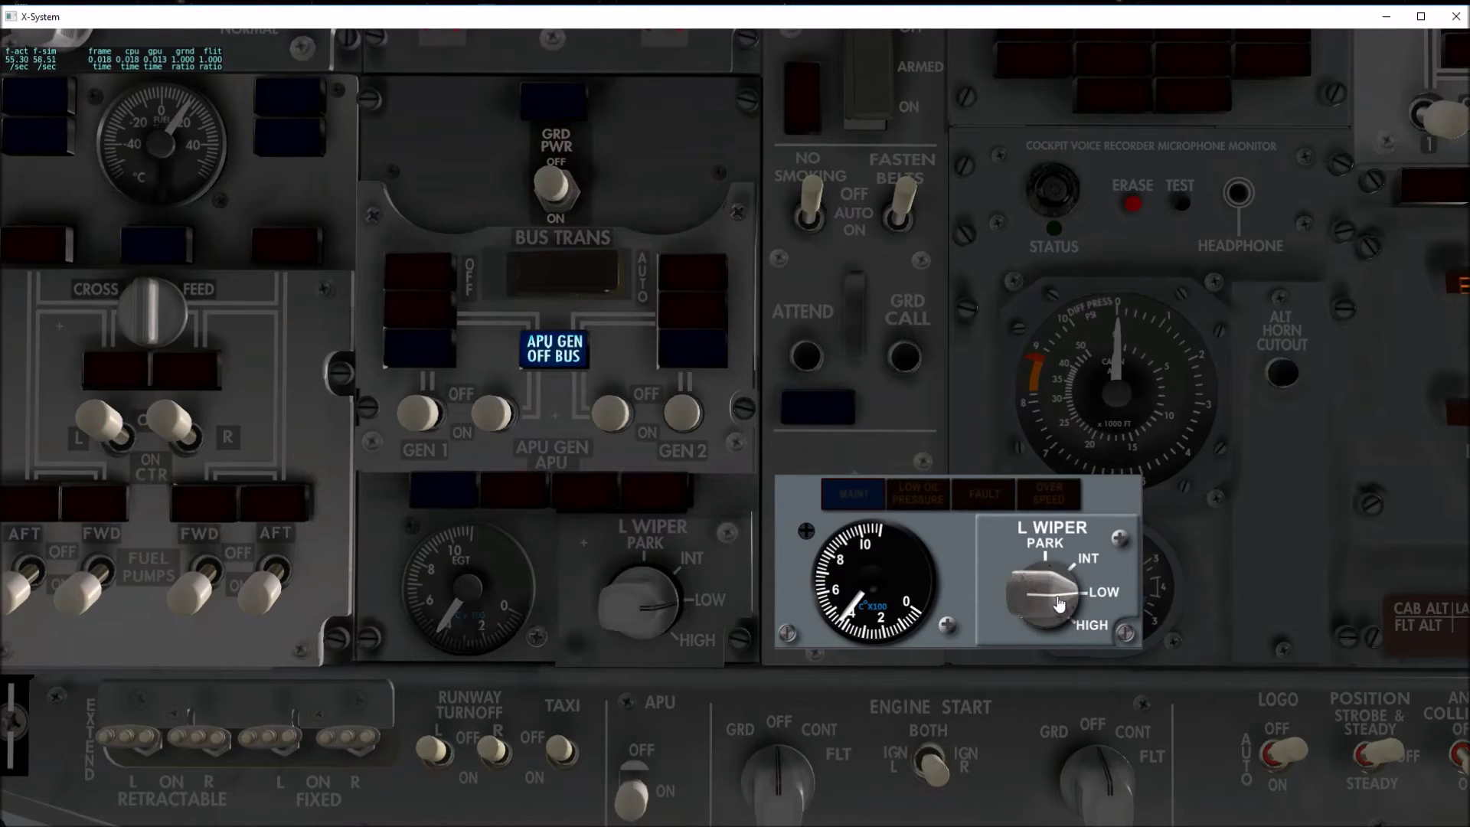
left_click(1060, 604)
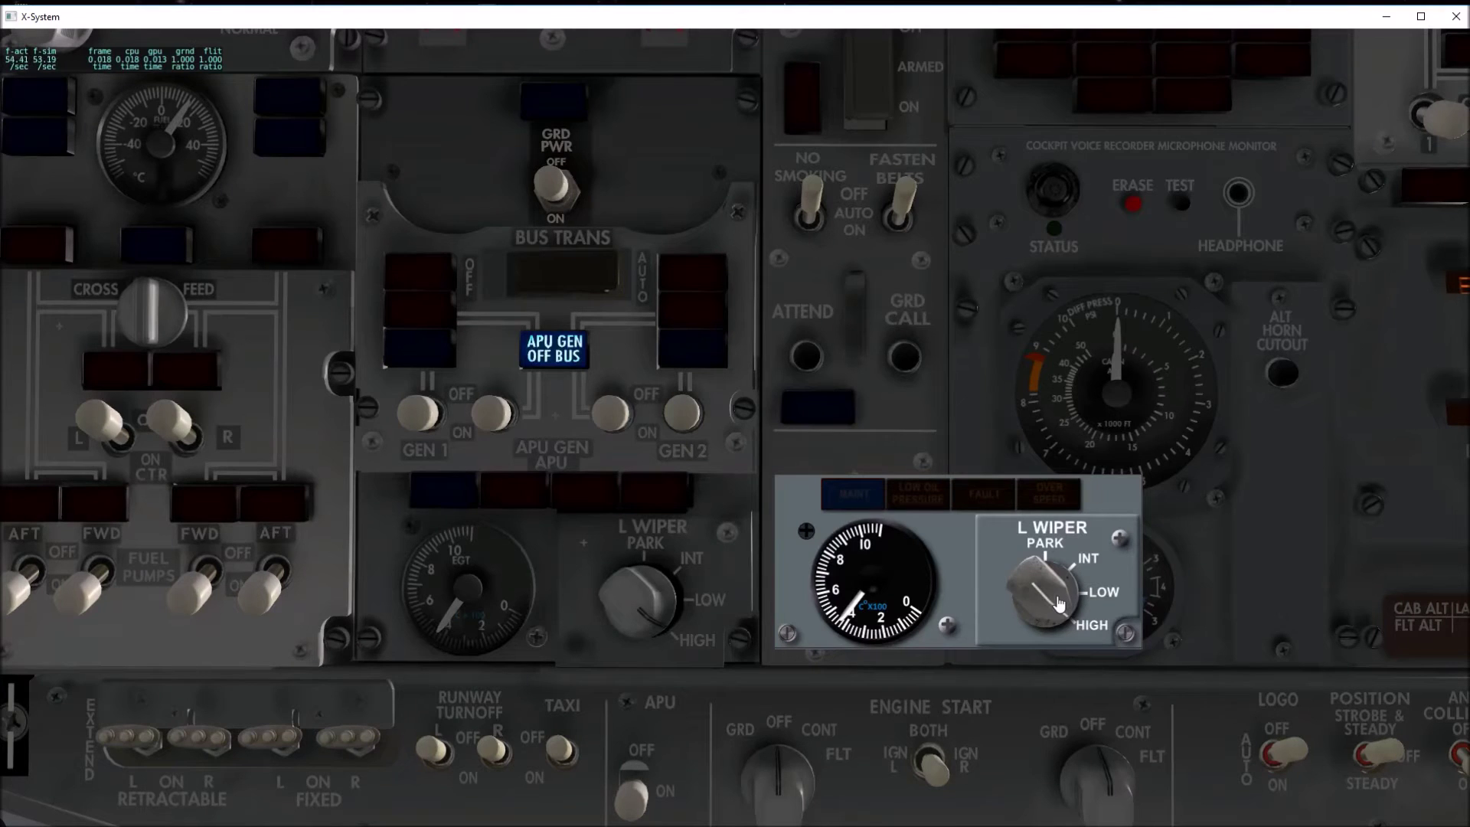
scroll(1059, 604, "down", 3)
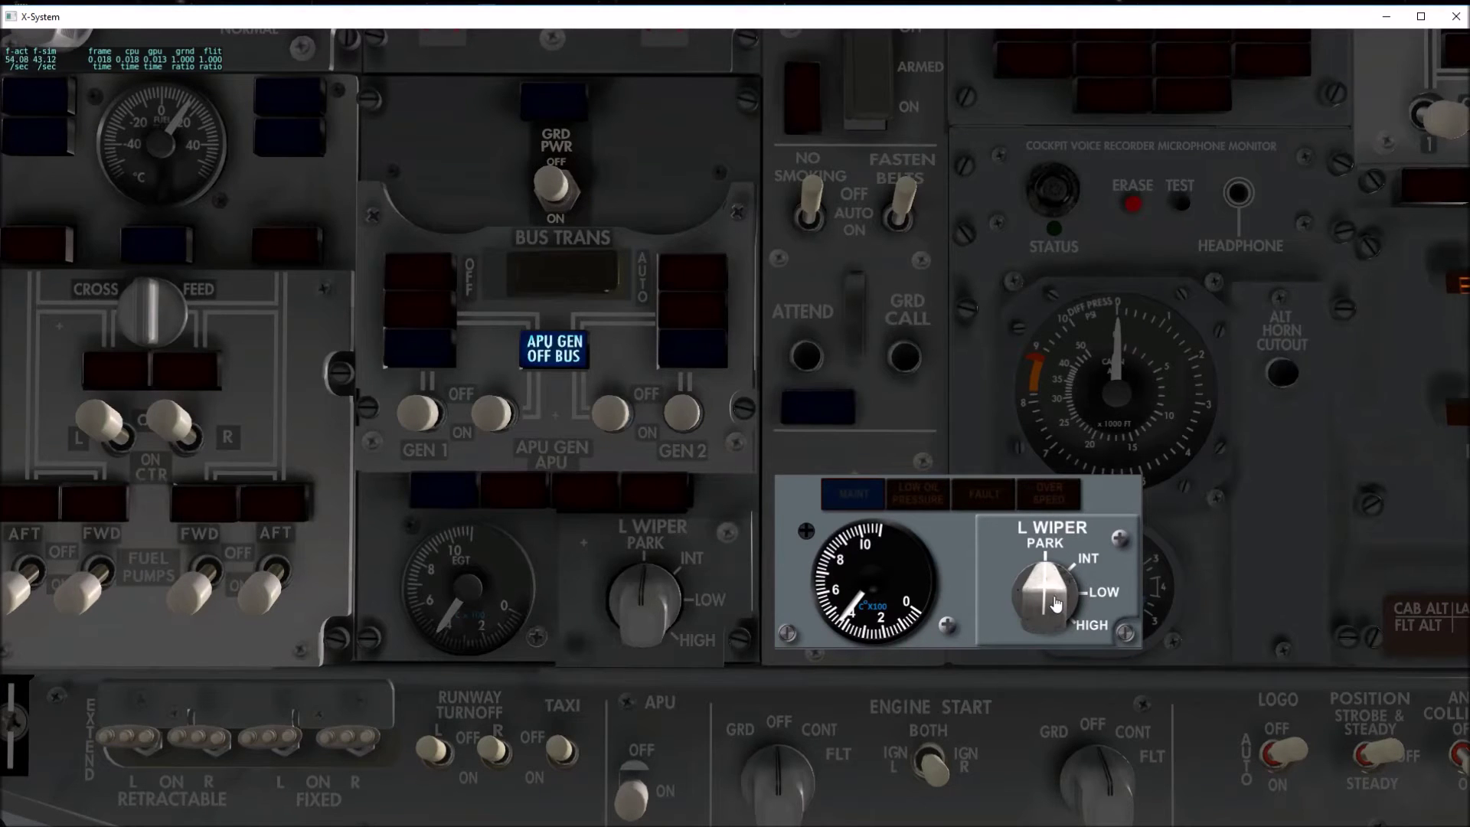
left_click(665, 598)
left_click(639, 593)
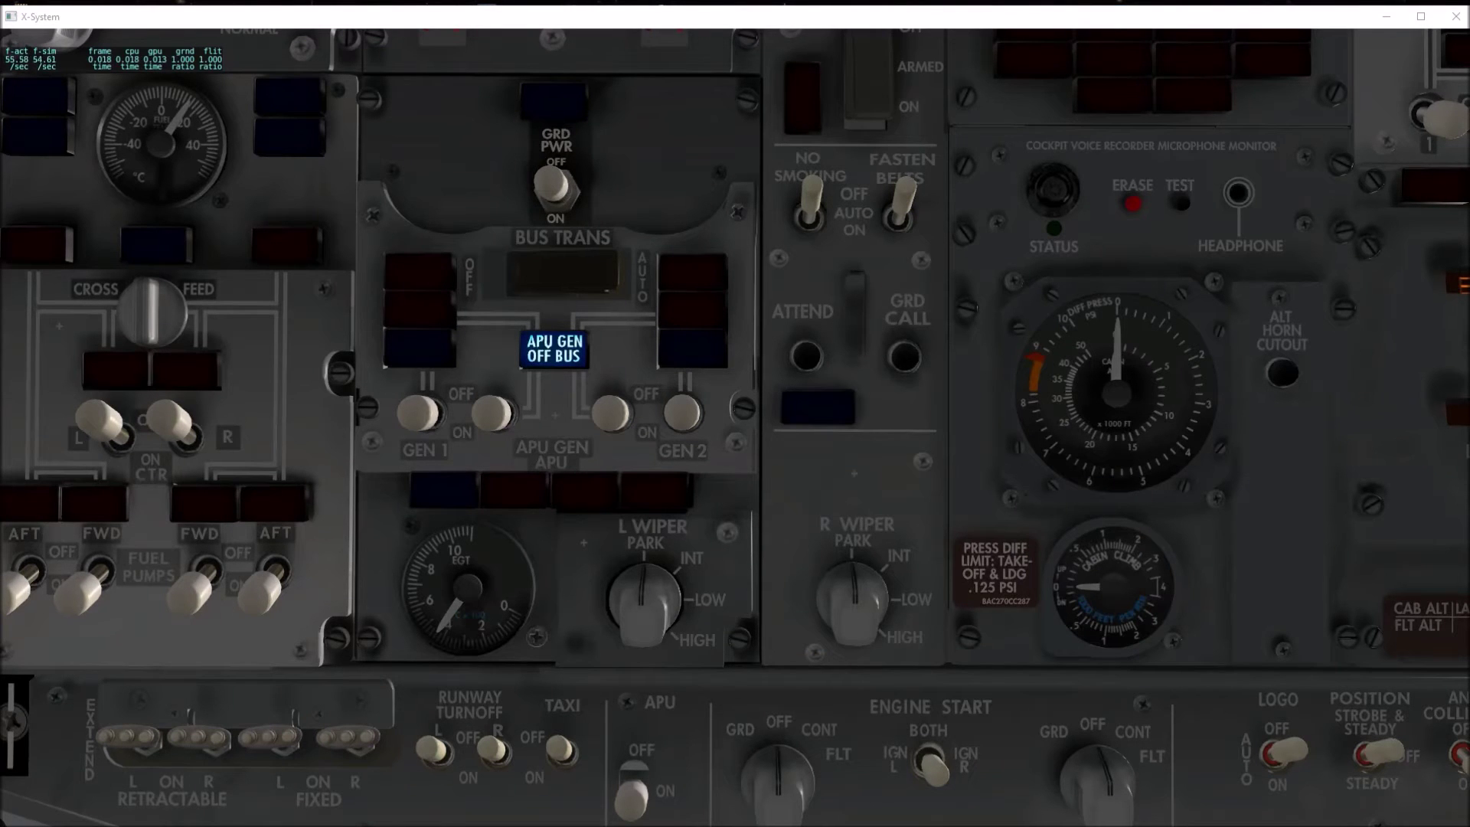
Refocus the sim, lift the battery guard, cycle BAT off and on, then close the guard.
left_click(1336, 23)
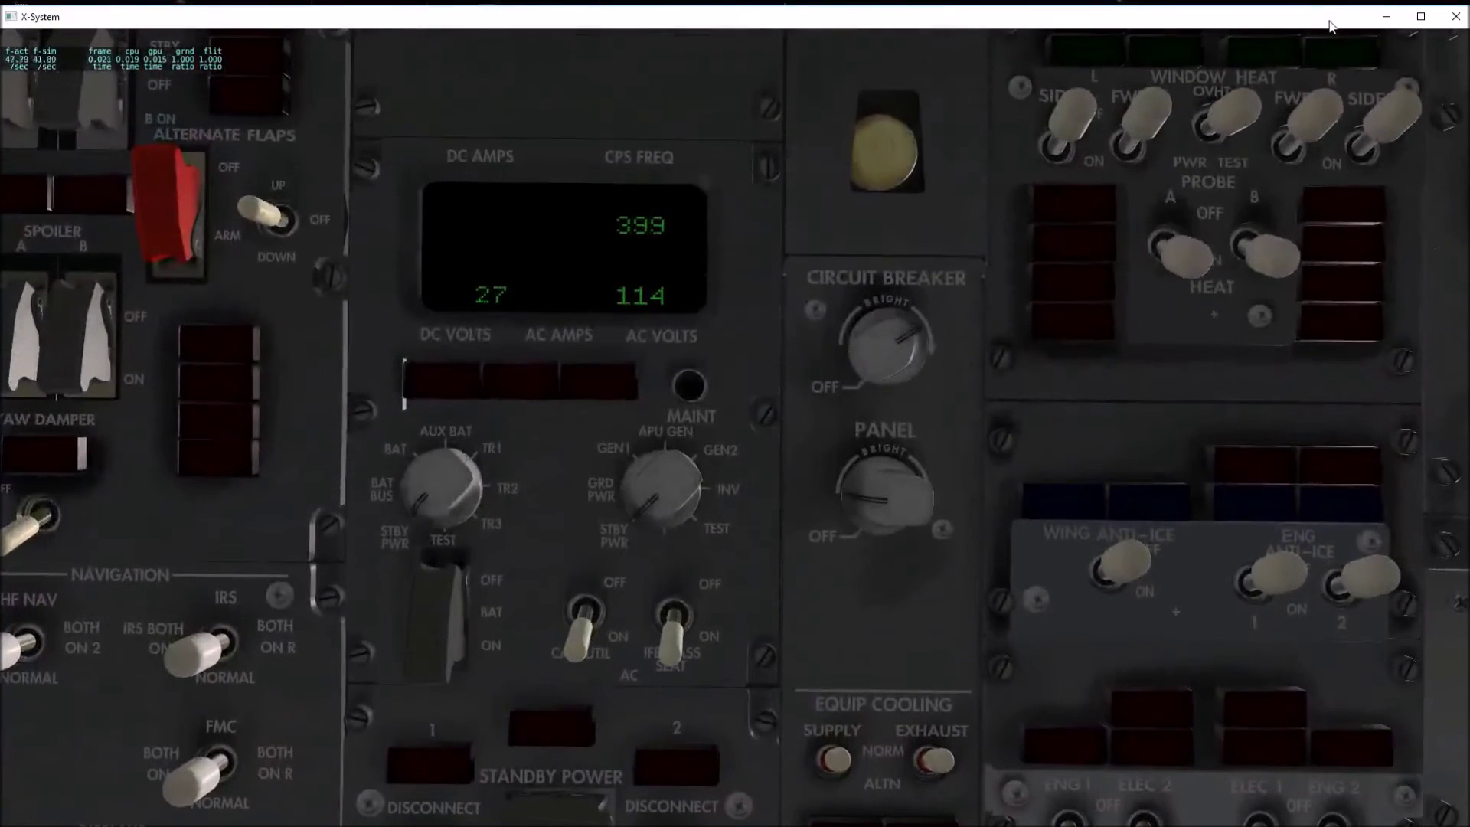
mouse_move(1331, 35)
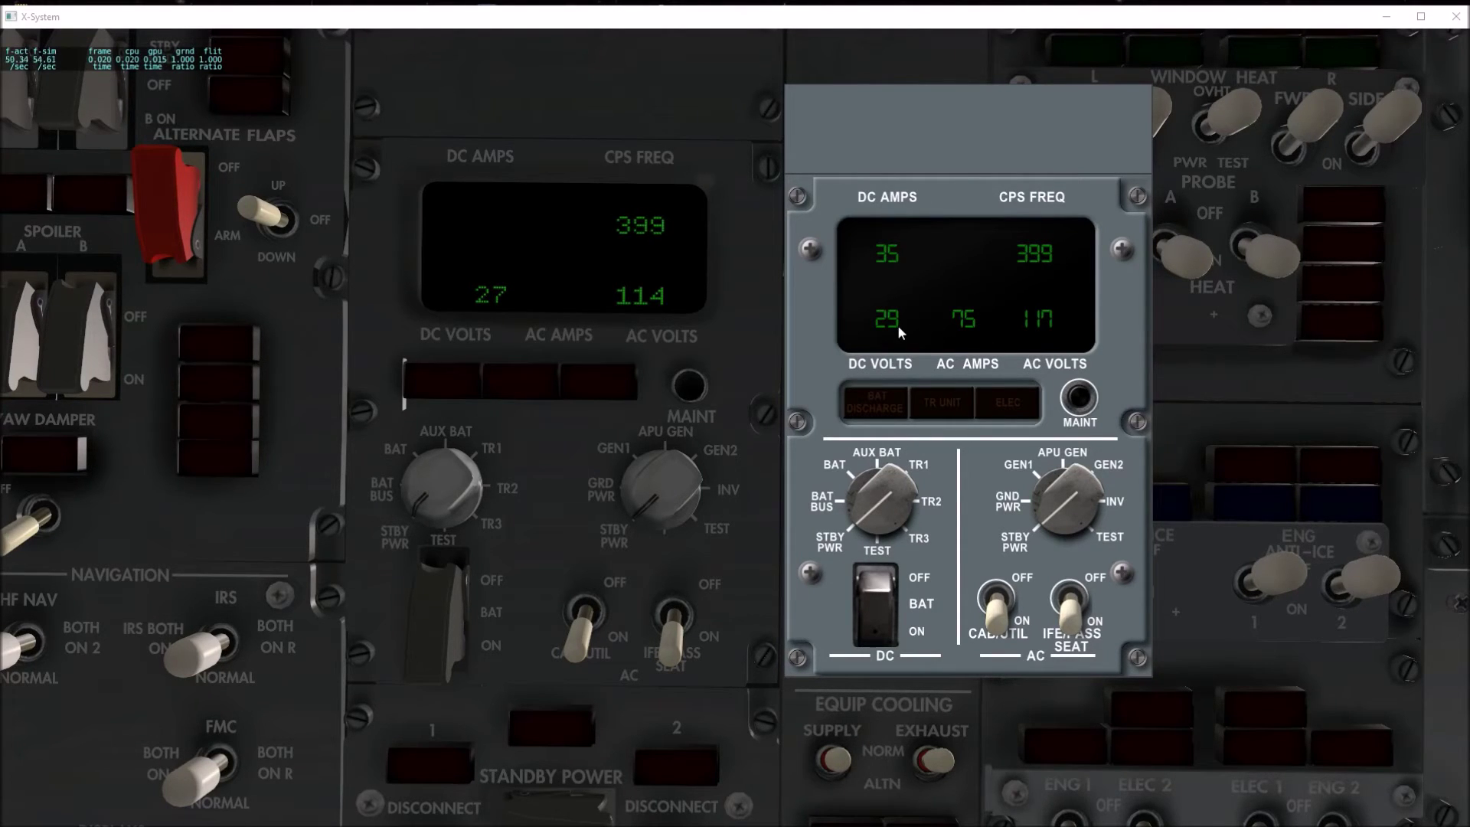
left_click(884, 609)
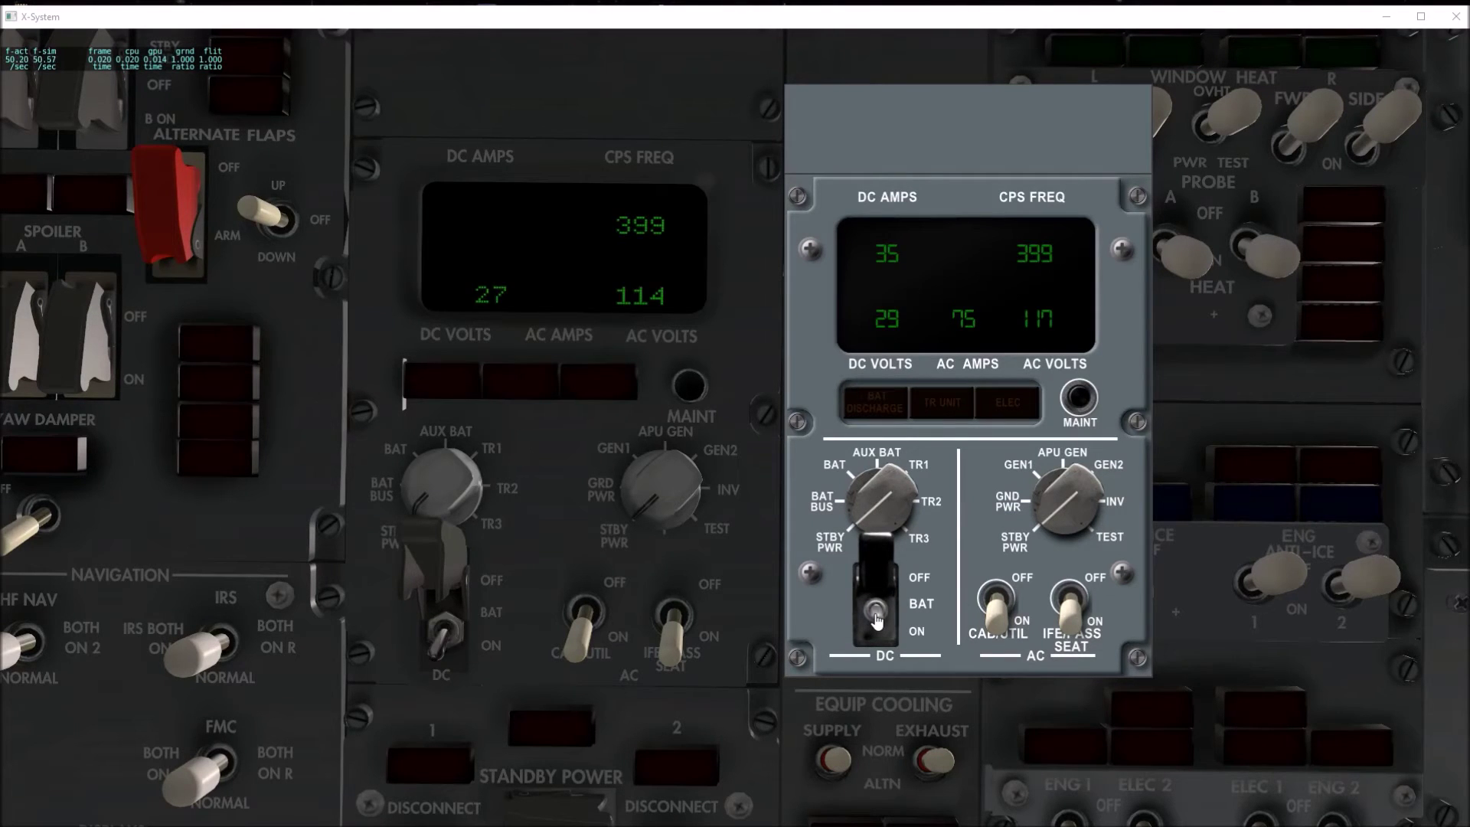
left_click(877, 619)
left_click(877, 619)
left_click(869, 557)
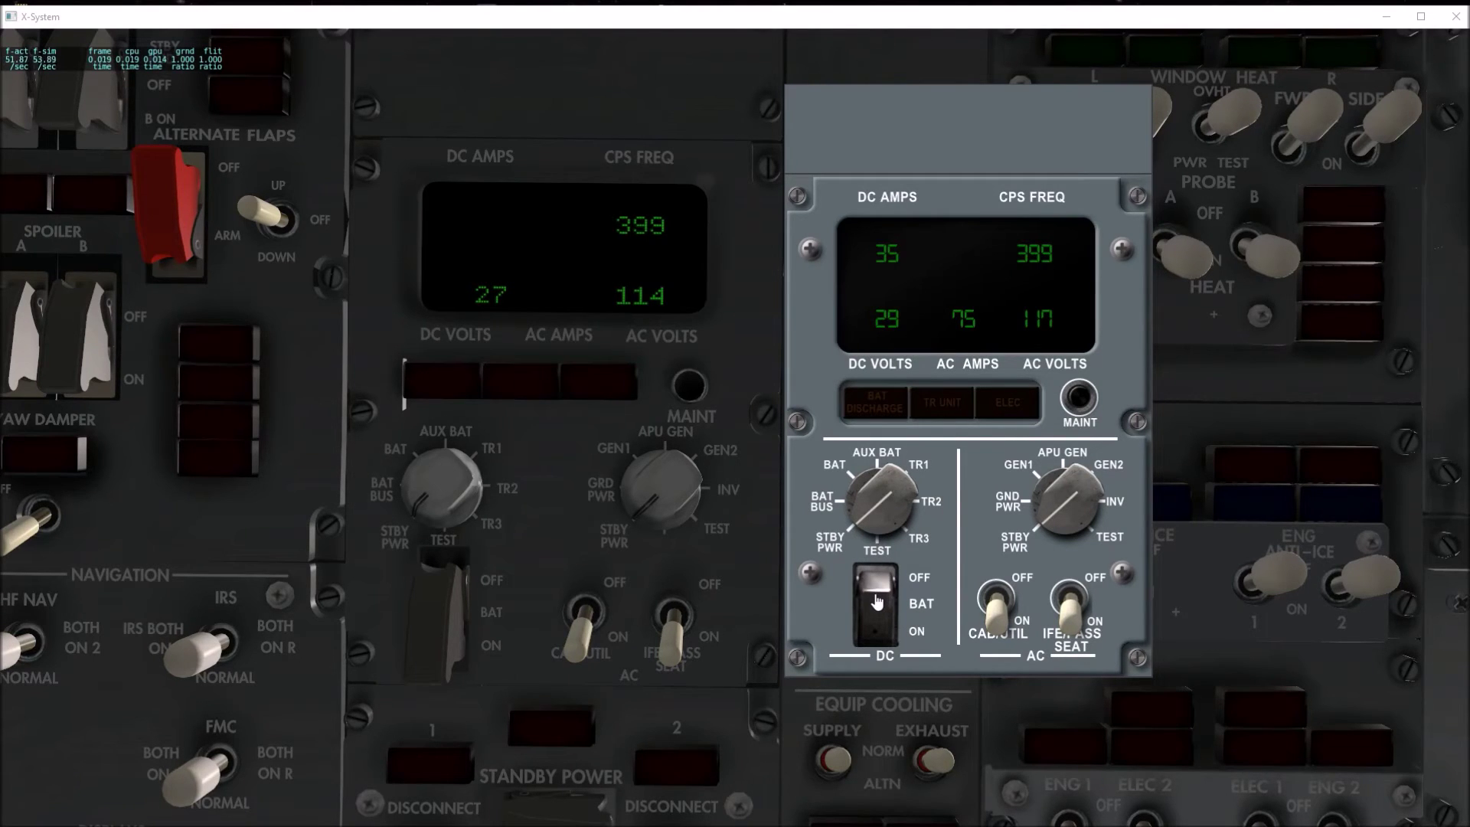
Lift the battery guard, switch BAT off and back on, then close the guard.
left_click(876, 587)
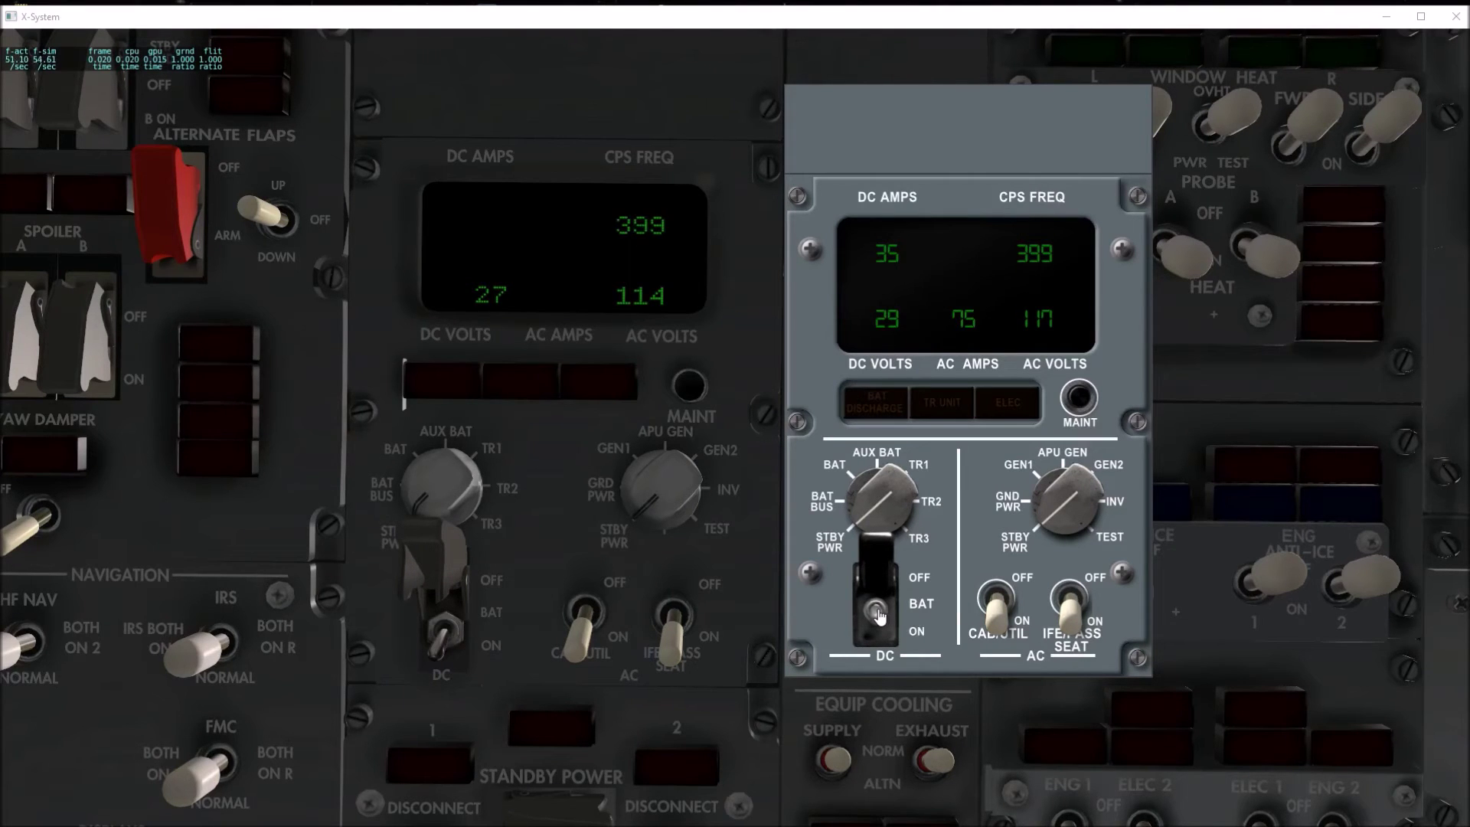
left_click(878, 613)
left_click(878, 614)
left_click(437, 553)
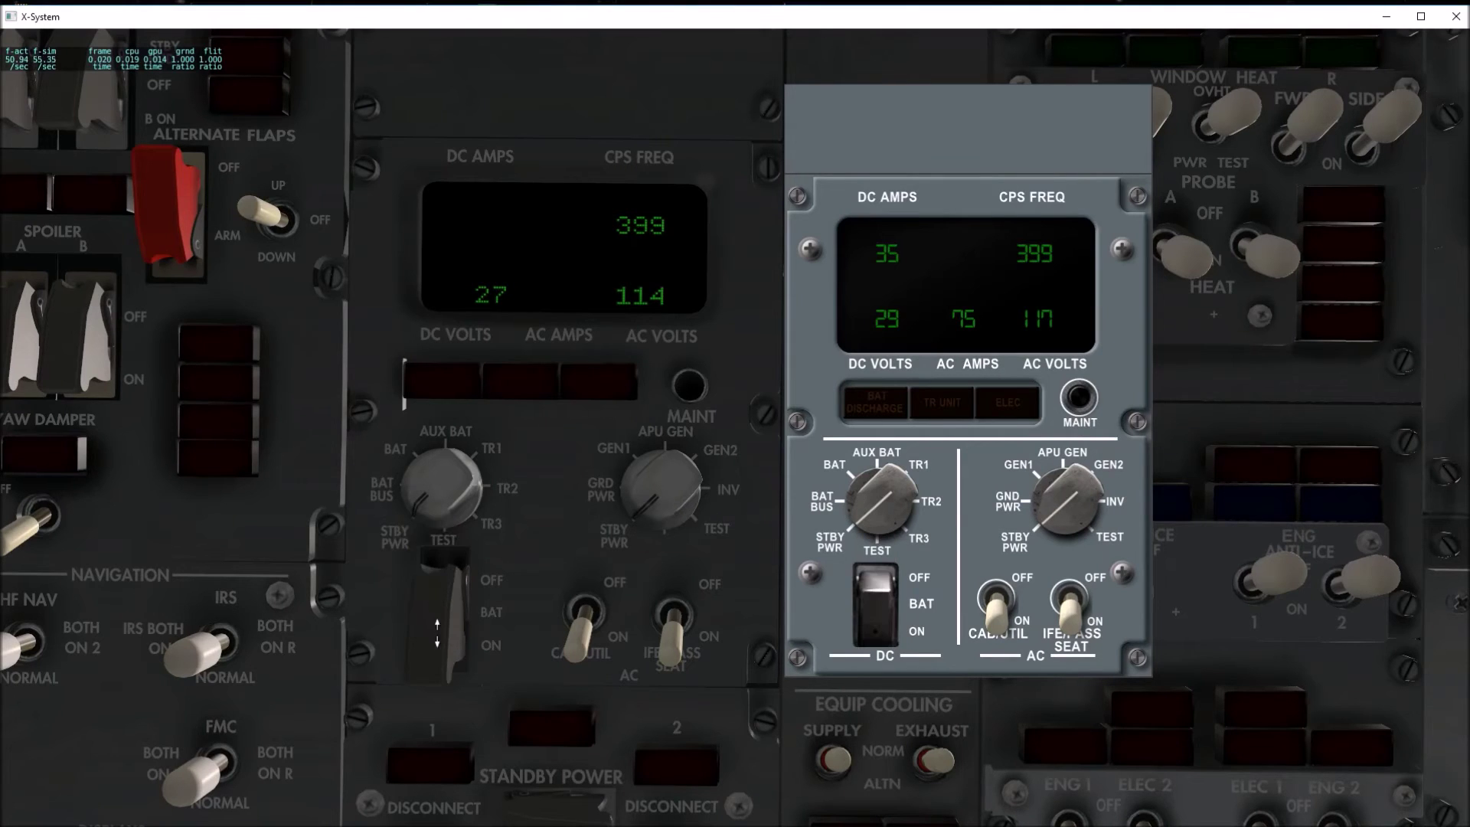
Toggle CAB/UTIL power off and on three times, ending ON.
left_click(583, 633)
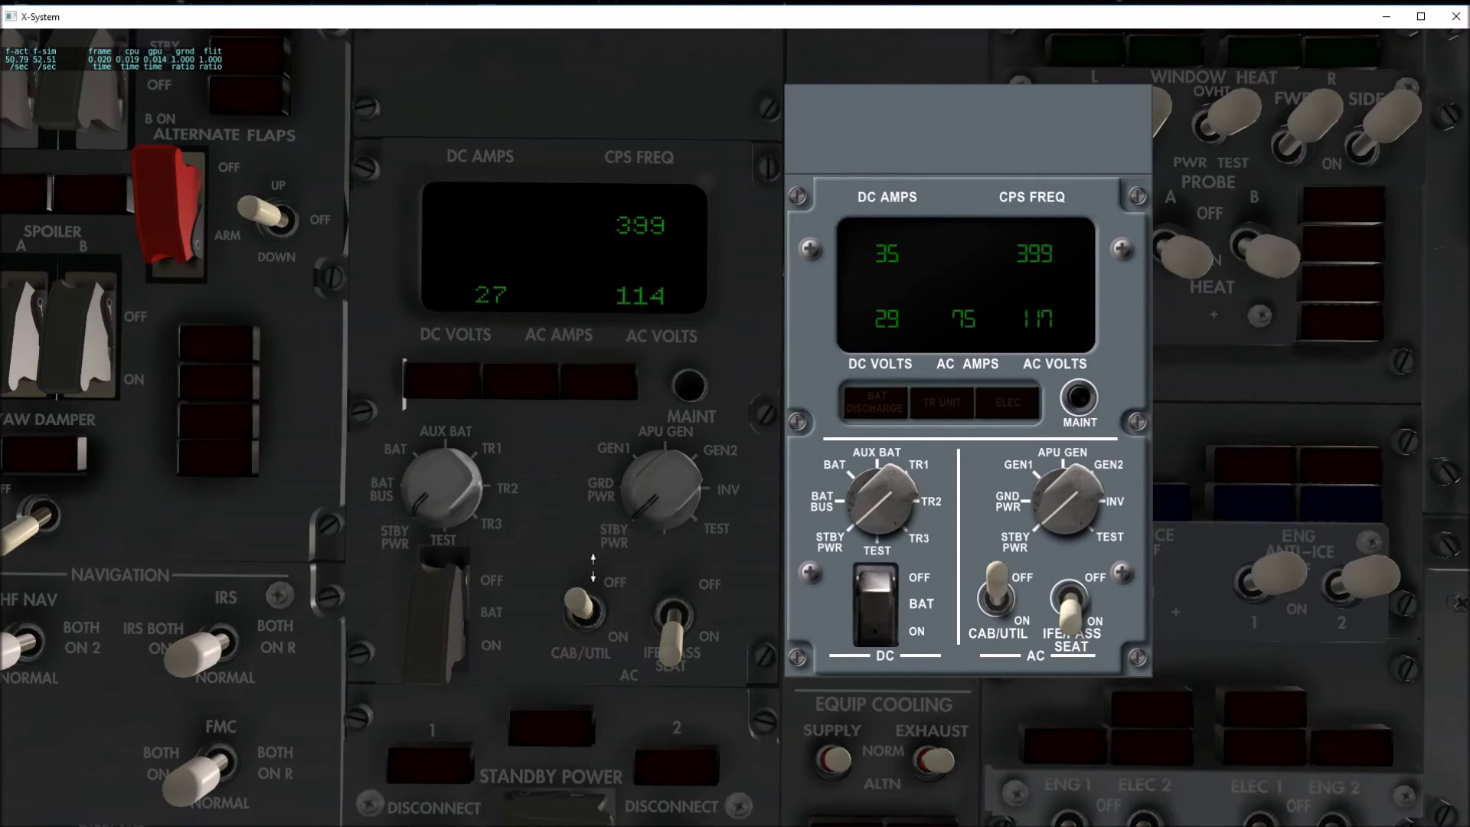
left_click(594, 650)
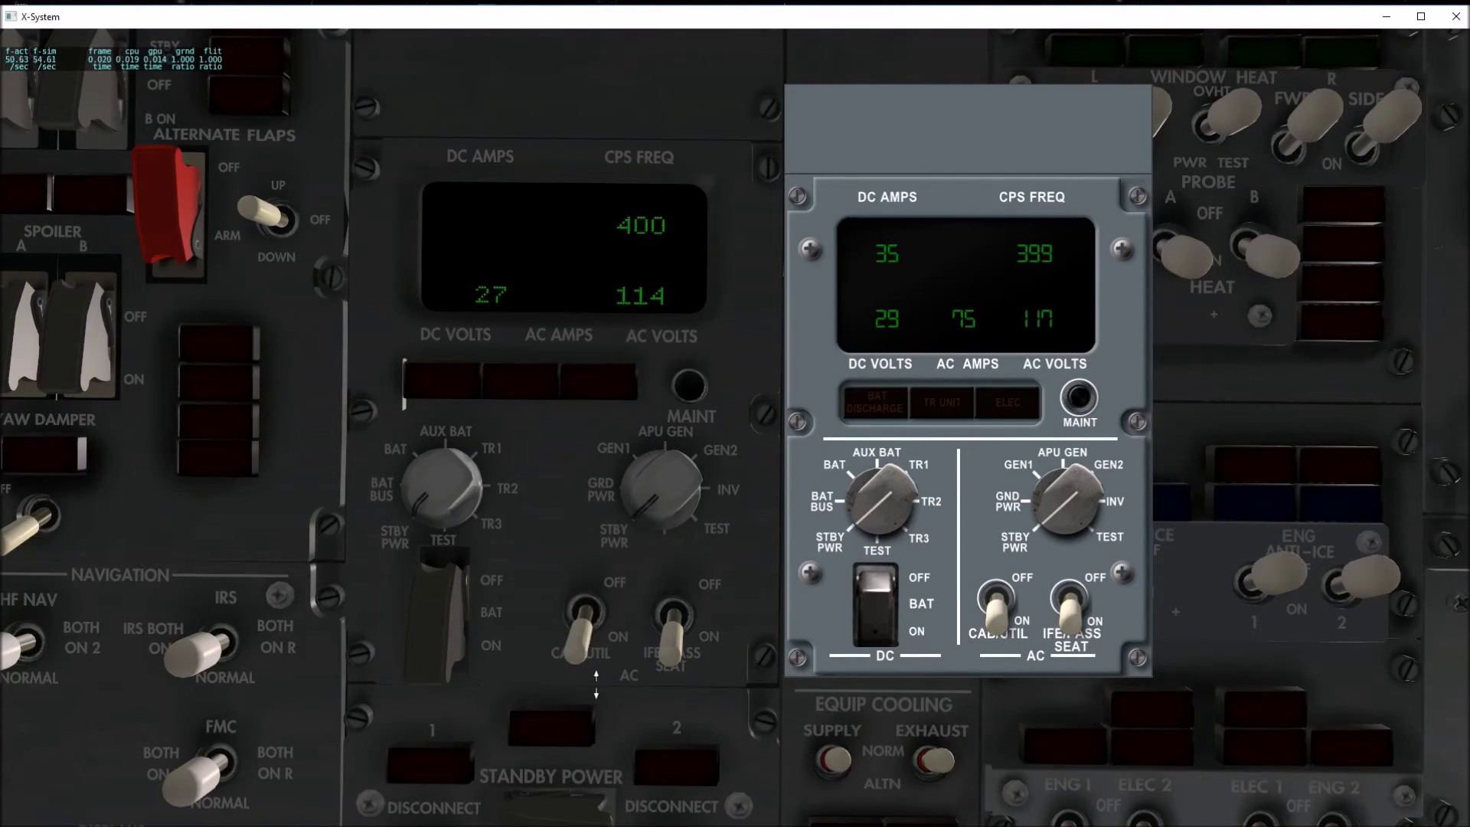
left_click(584, 601)
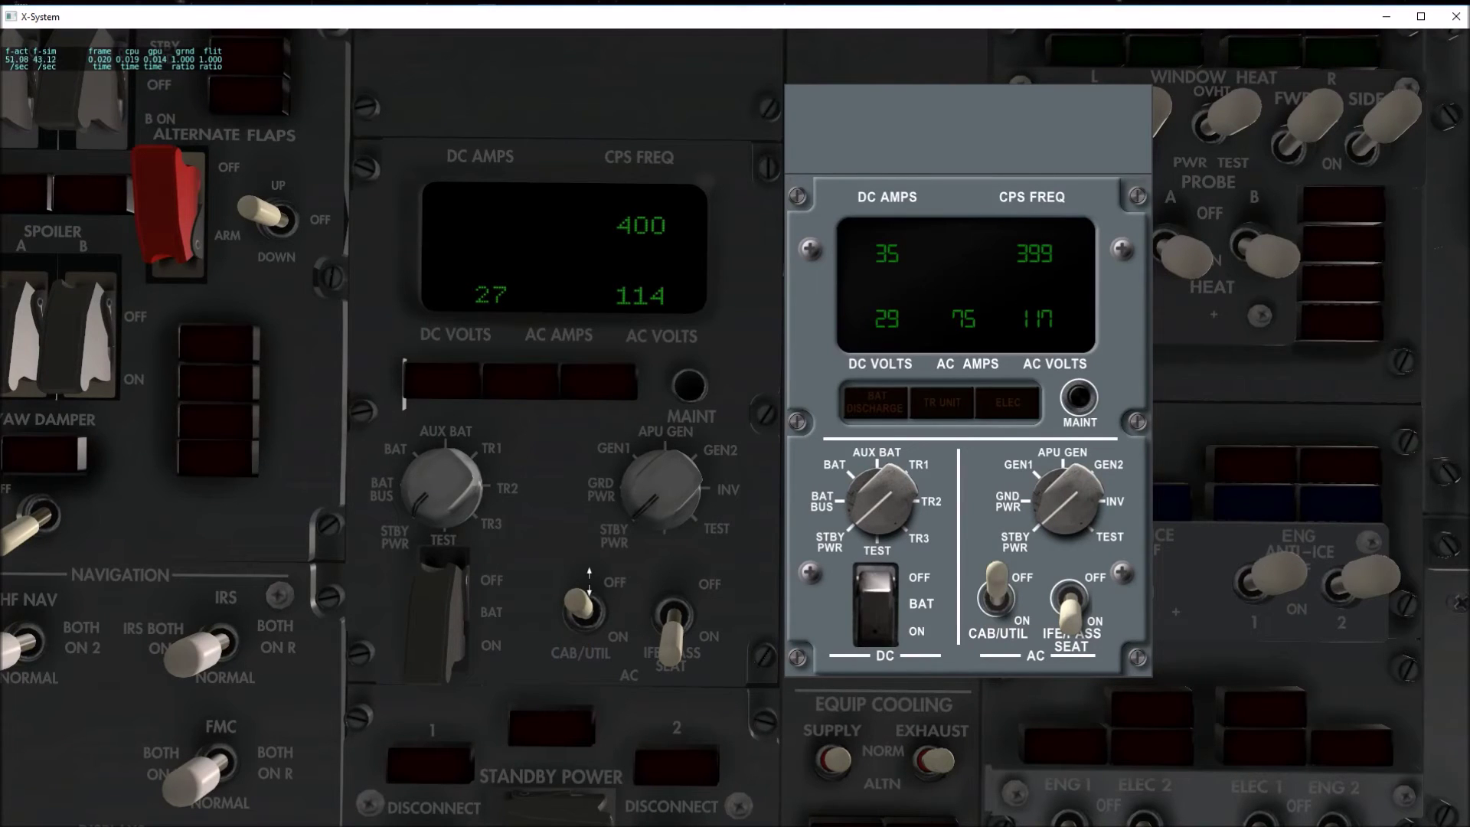
left_click(575, 659)
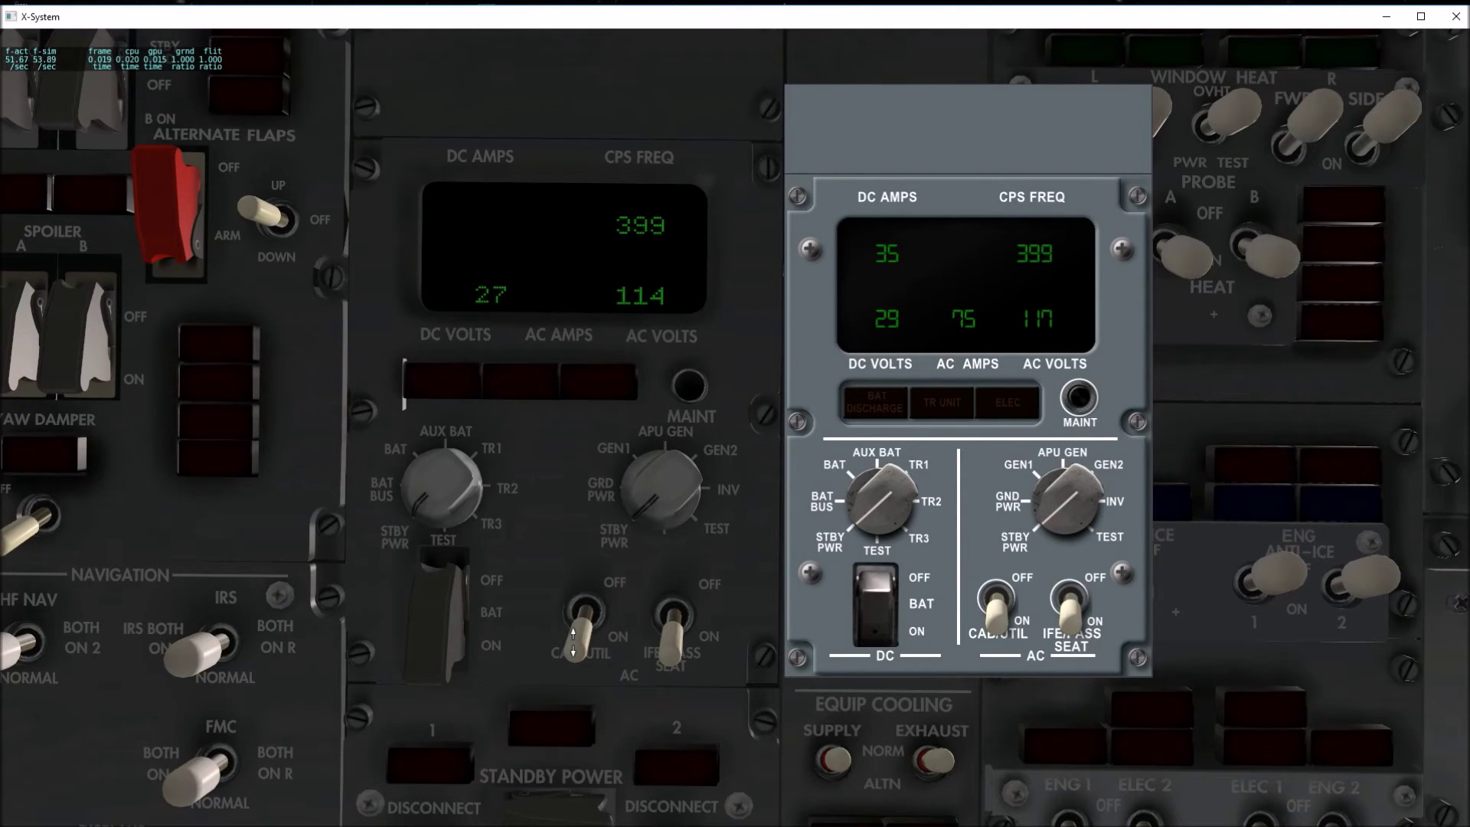
left_click(580, 571)
left_click(578, 647)
Toggle IFE/PASS SEAT power off and on twice, ending ON.
left_click(669, 617)
left_click(669, 613)
left_click(670, 657)
left_click(673, 652)
Step the DC meter selector through BAT BUS, BAT, AUX BAT and TR1 to TR3.
left_click(876, 521)
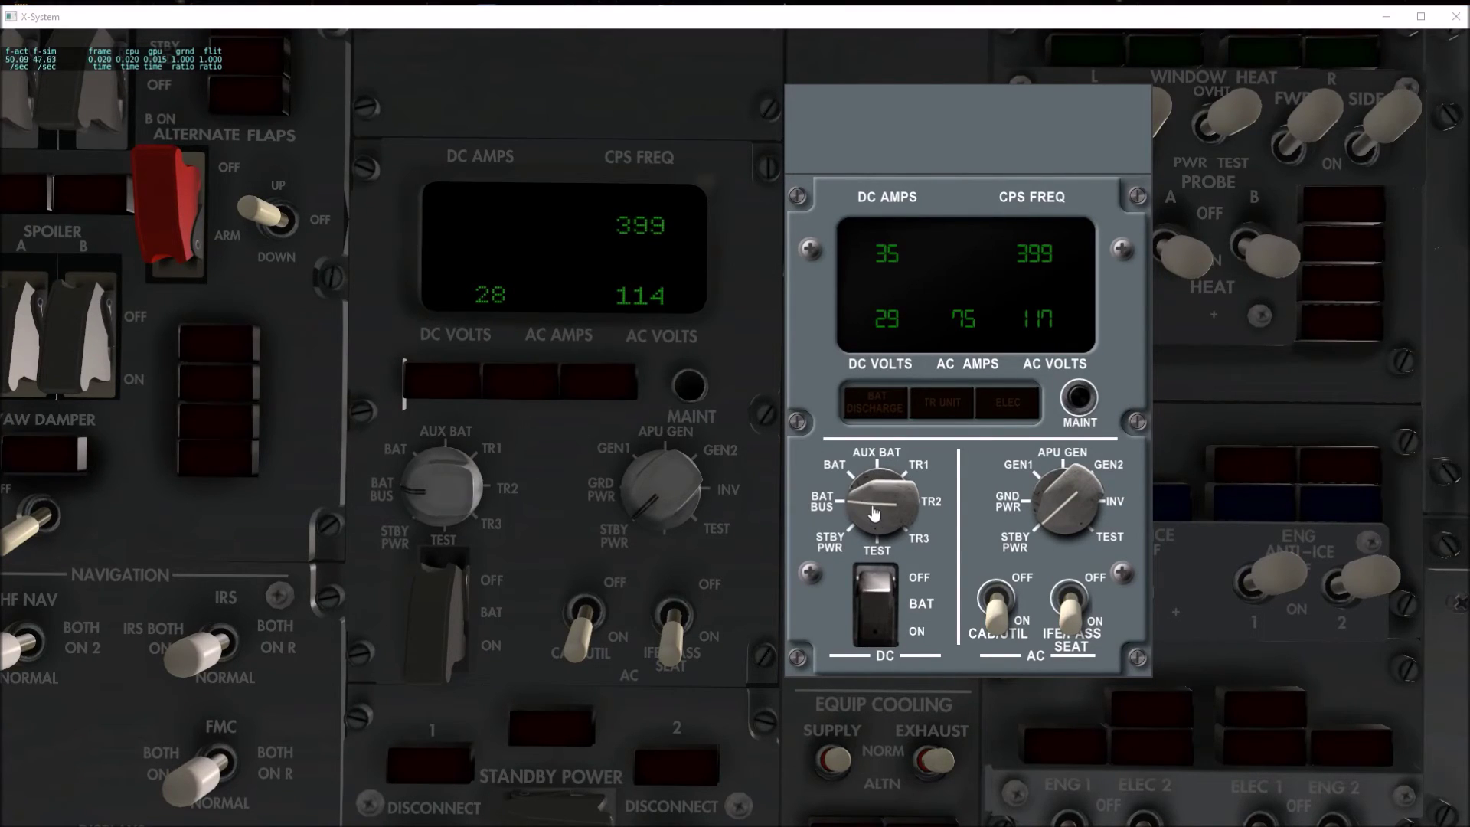
left_click(875, 516)
left_click(873, 511)
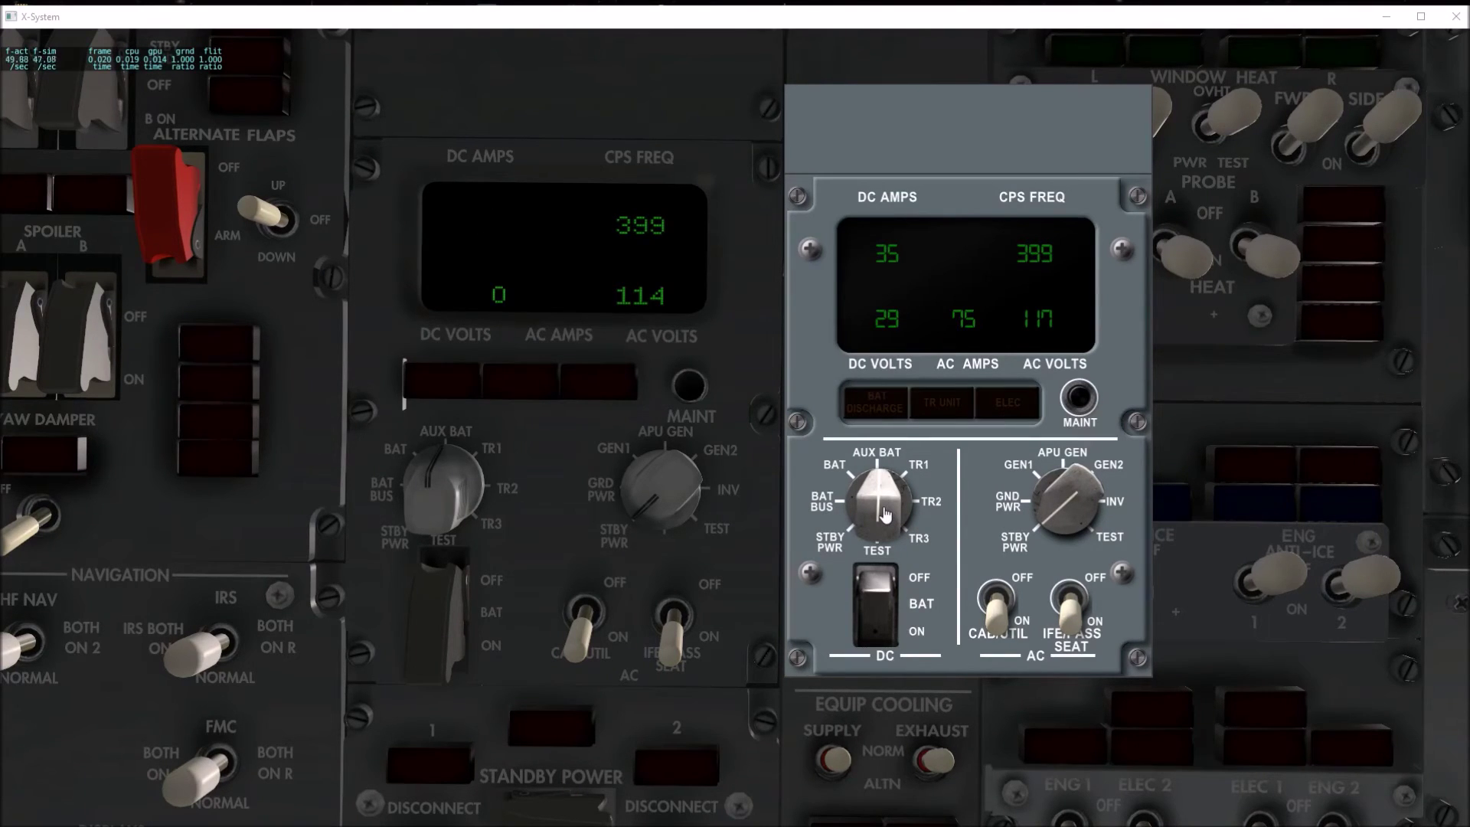
left_click(886, 514)
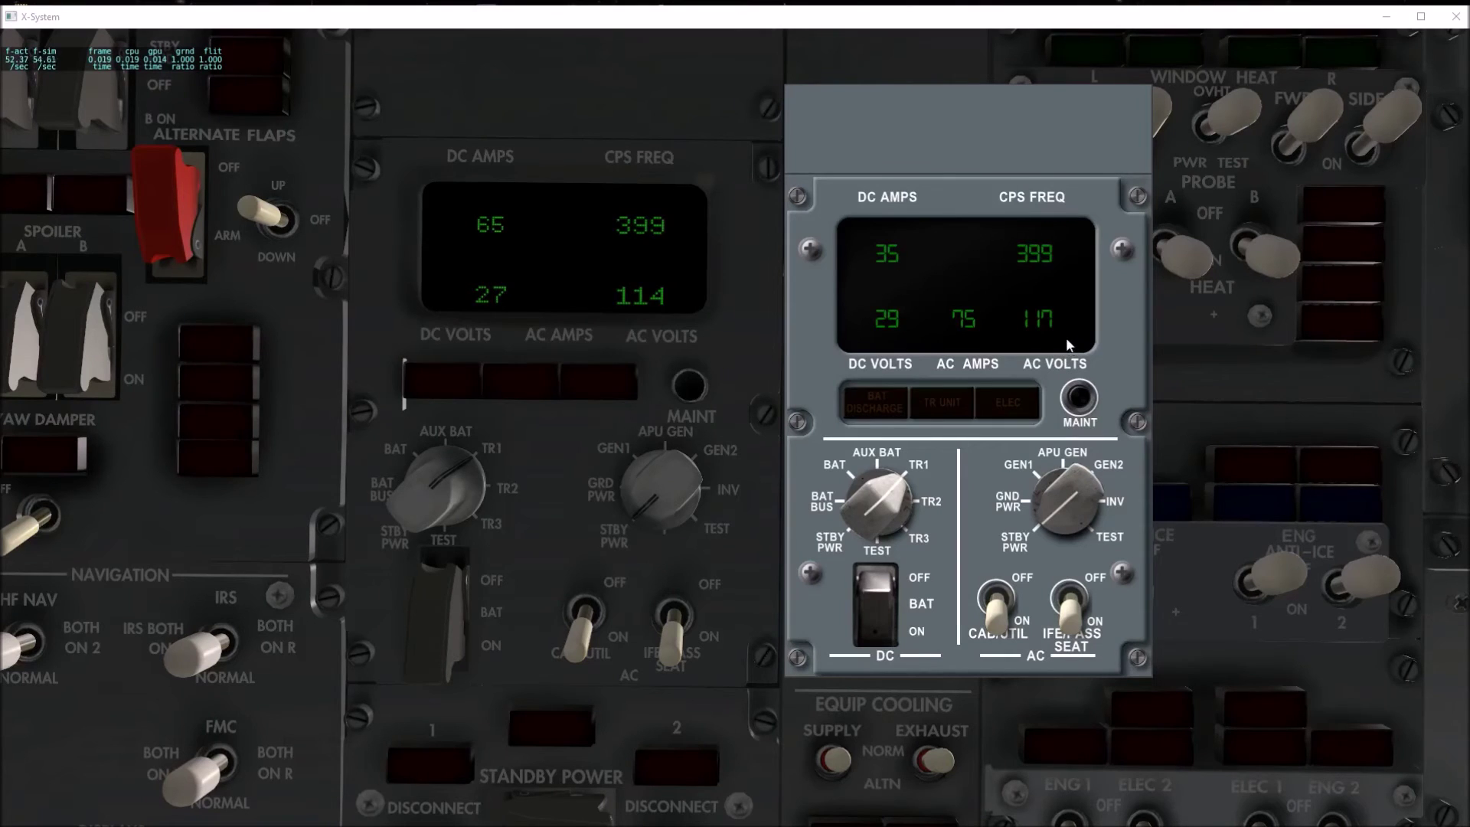
scroll(902, 498, "down", 1)
scroll(903, 503, "up", 1)
scroll(903, 502, "down", 1)
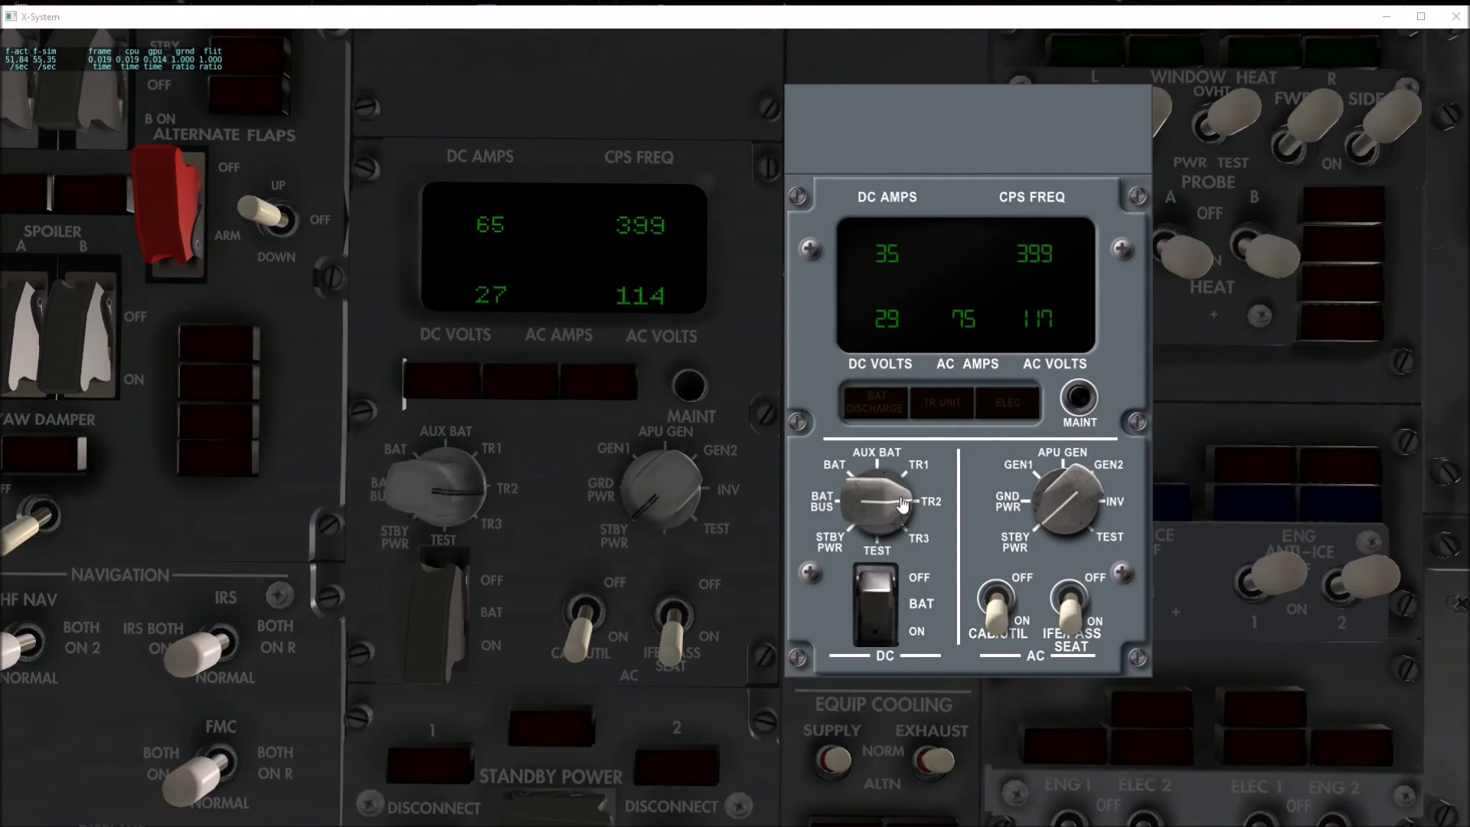
scroll(903, 504, "down", 1)
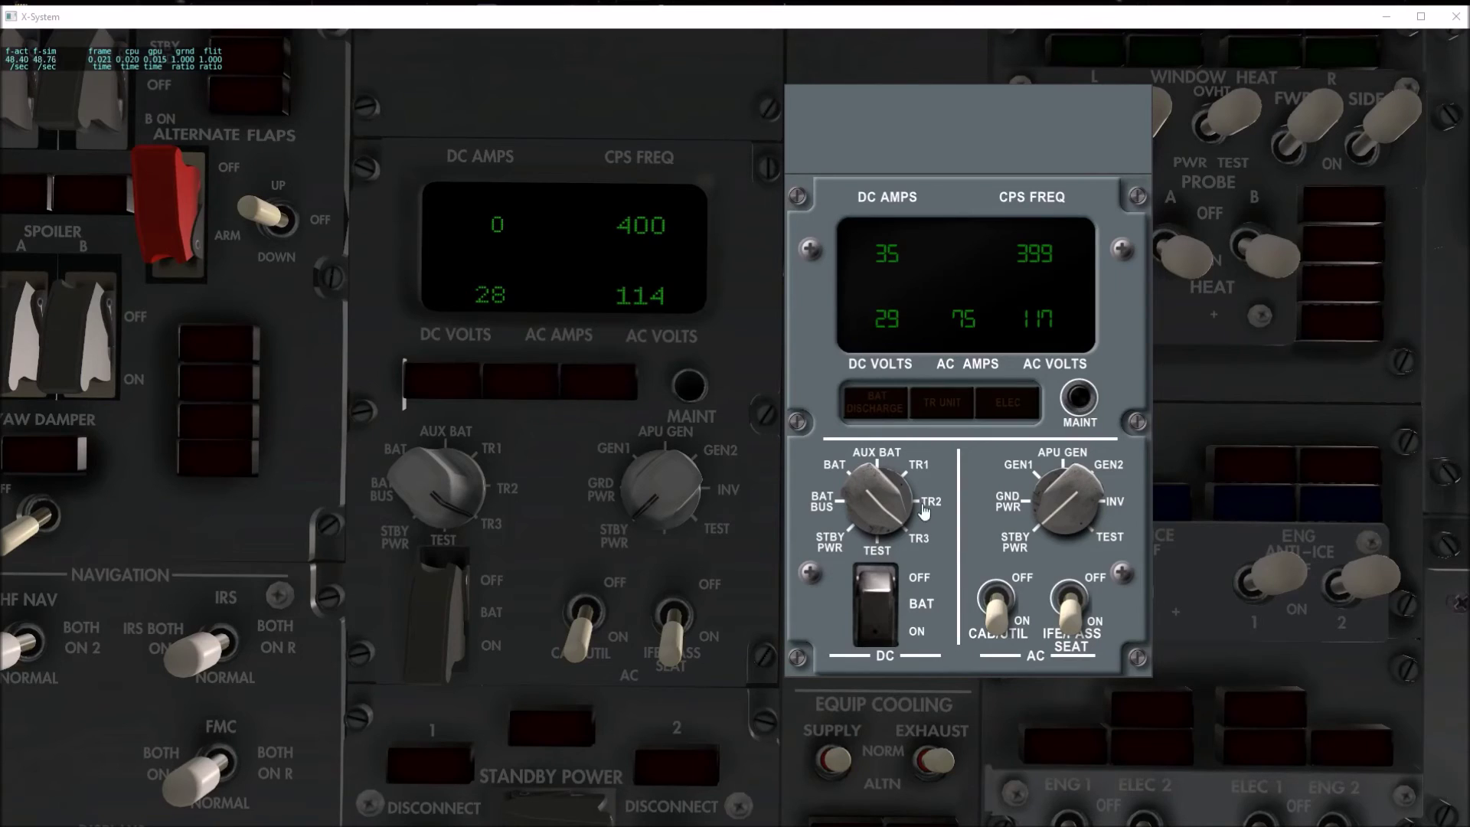
left_click(940, 406)
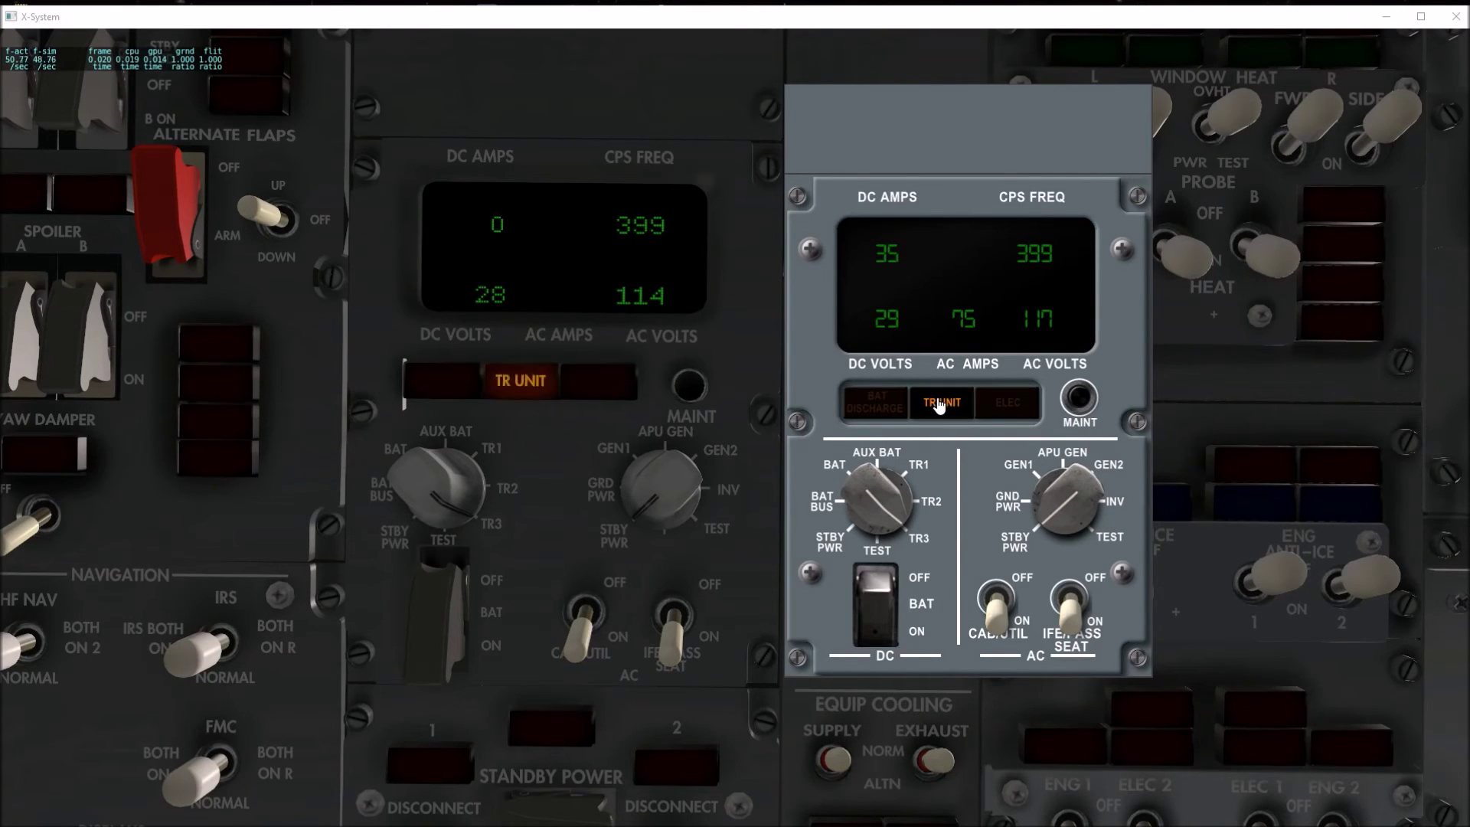
left_click(1015, 414)
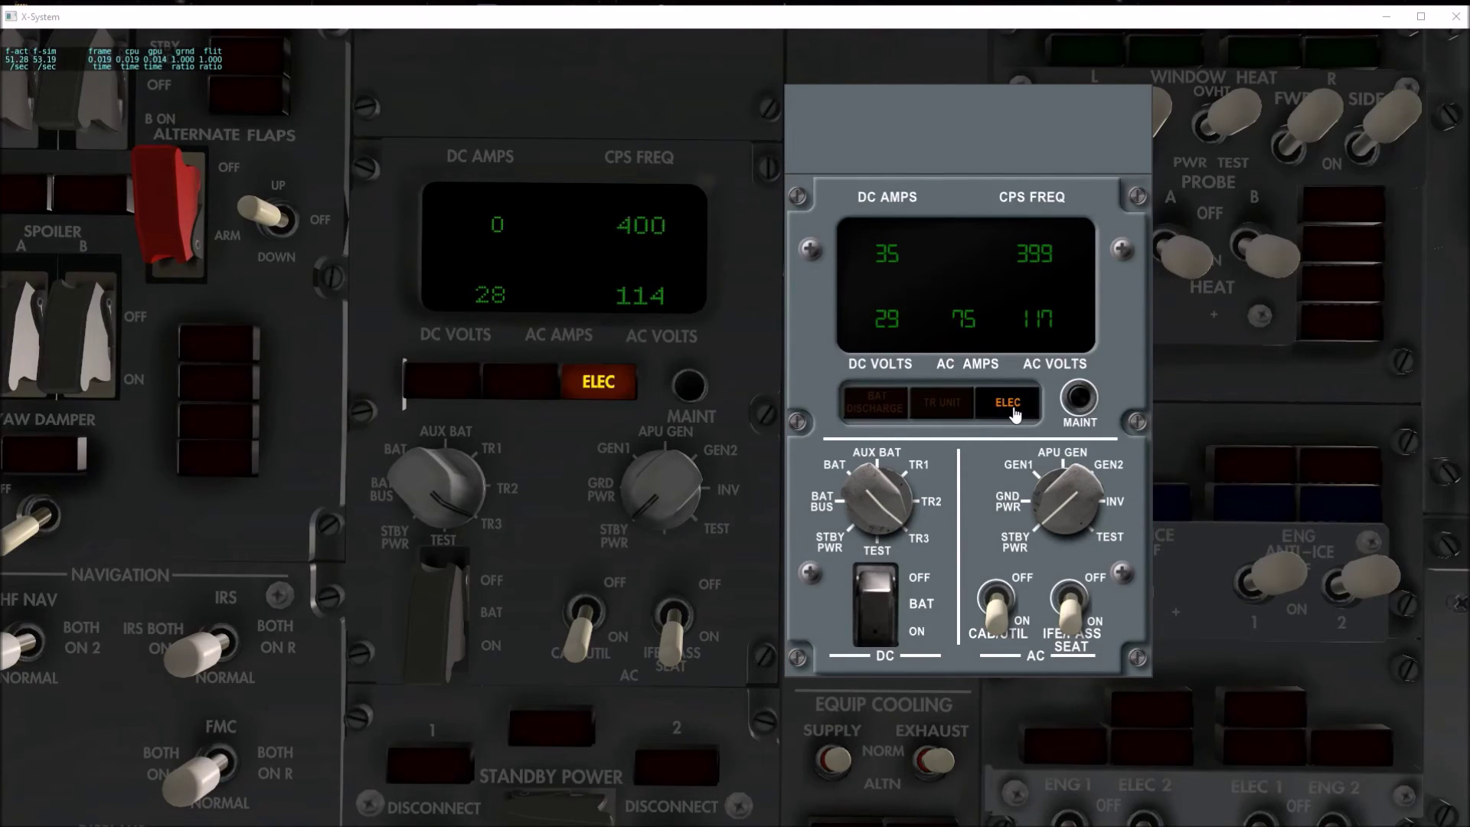
left_click(886, 410)
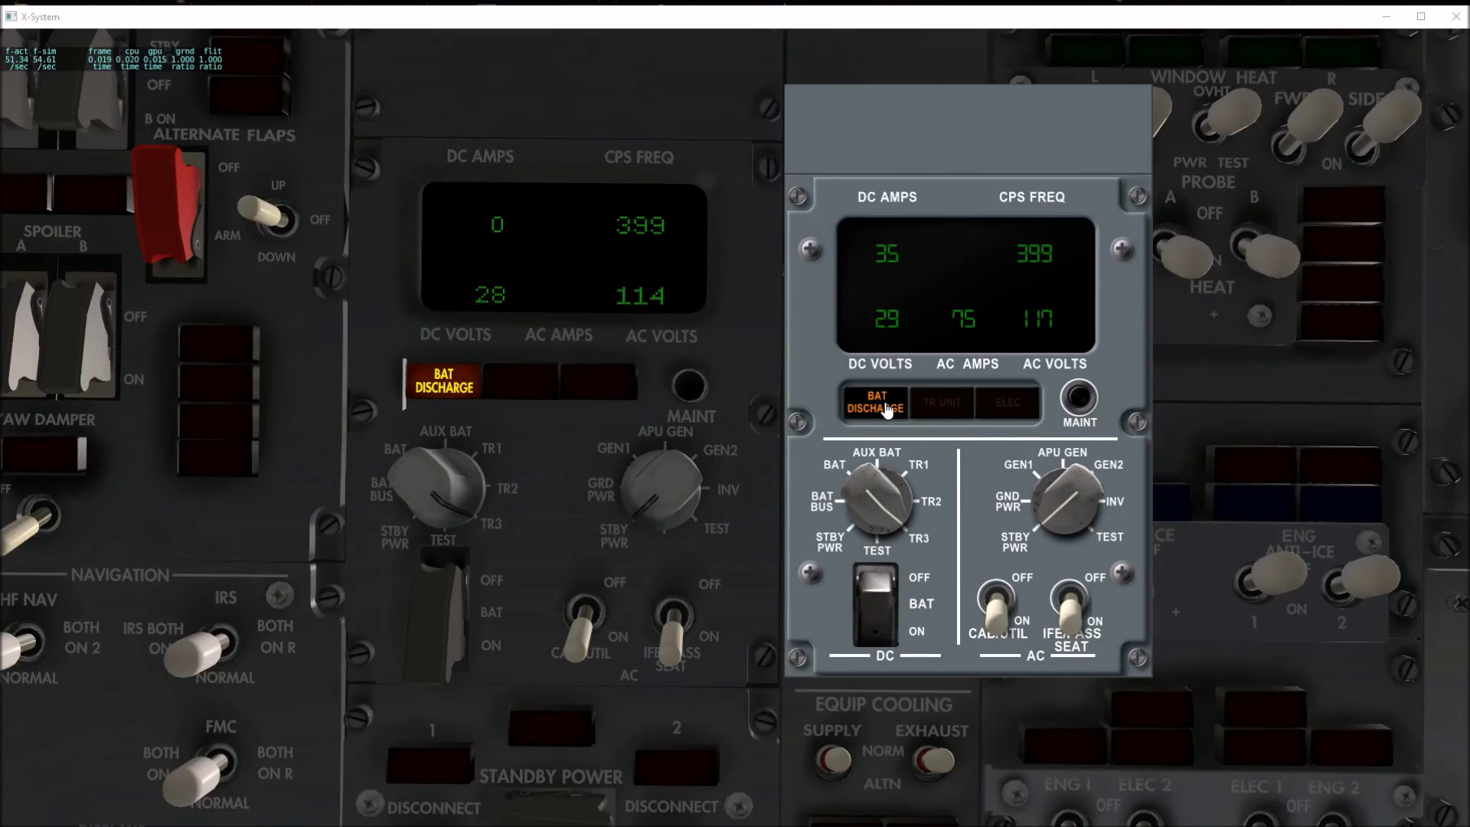
left_click(886, 409)
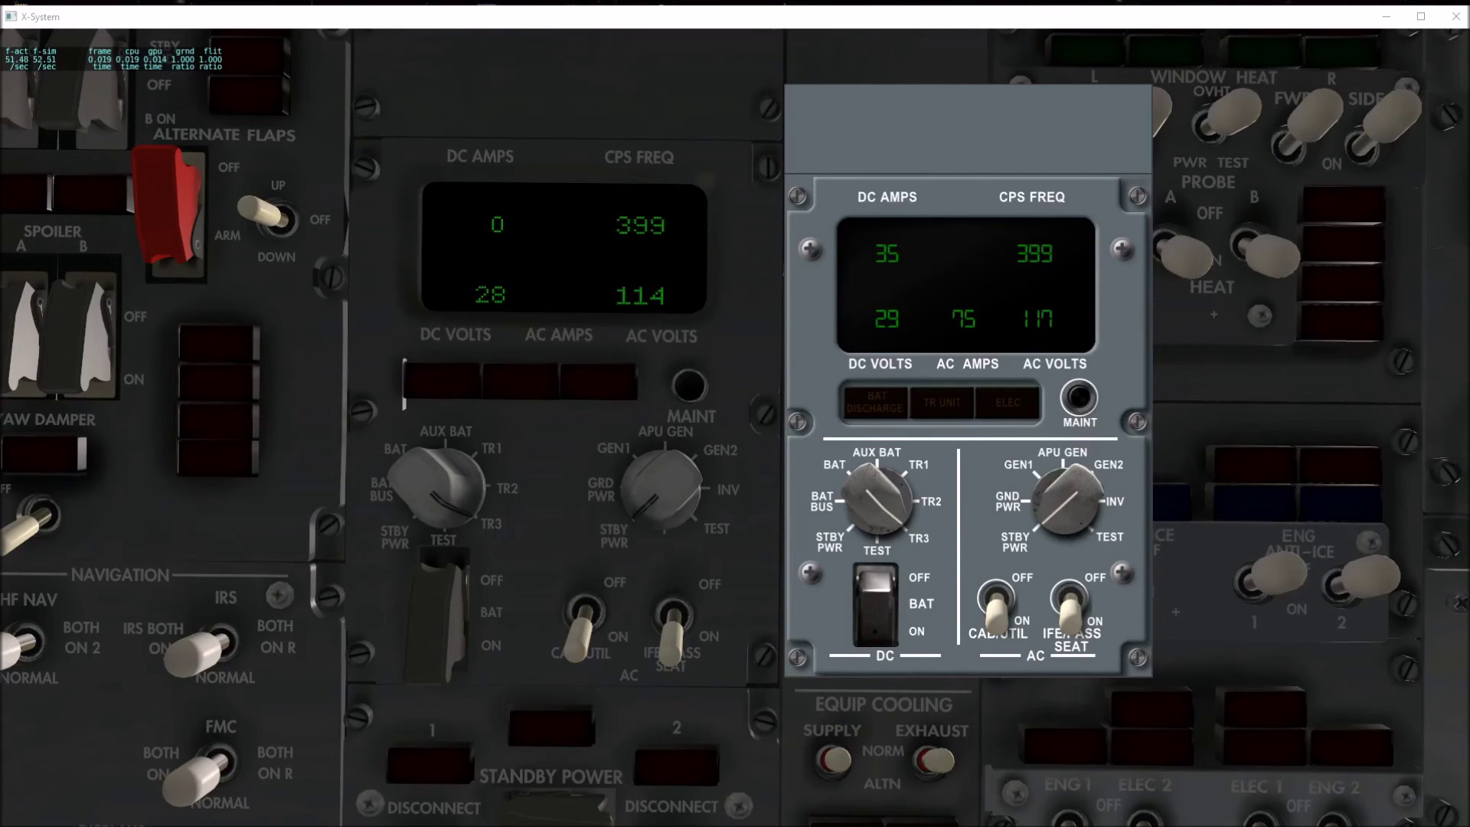
Close the electrical meter popup with Escape and bring up the mini overhead layout with P.
key("Escape")
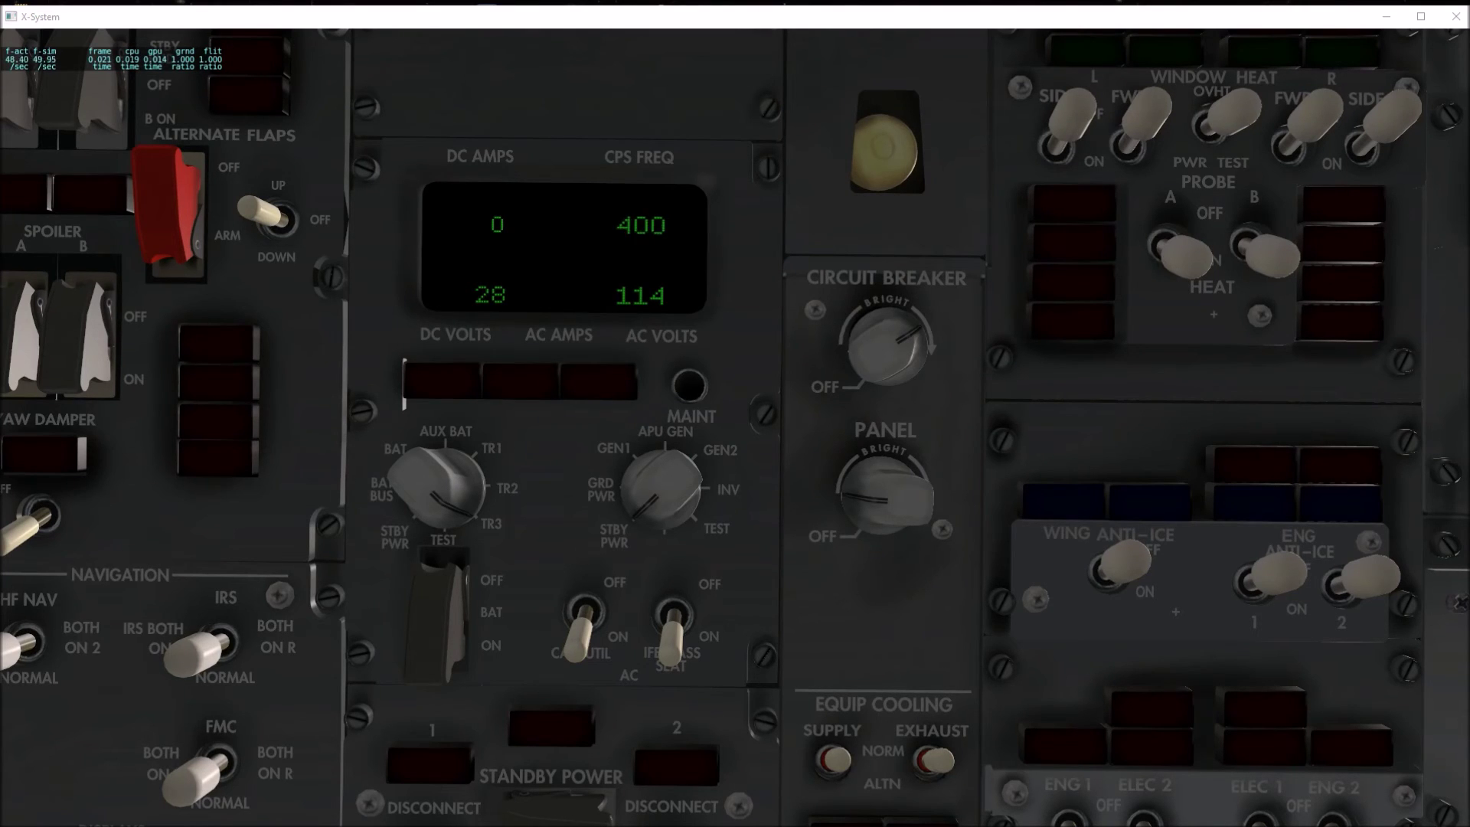
key("p")
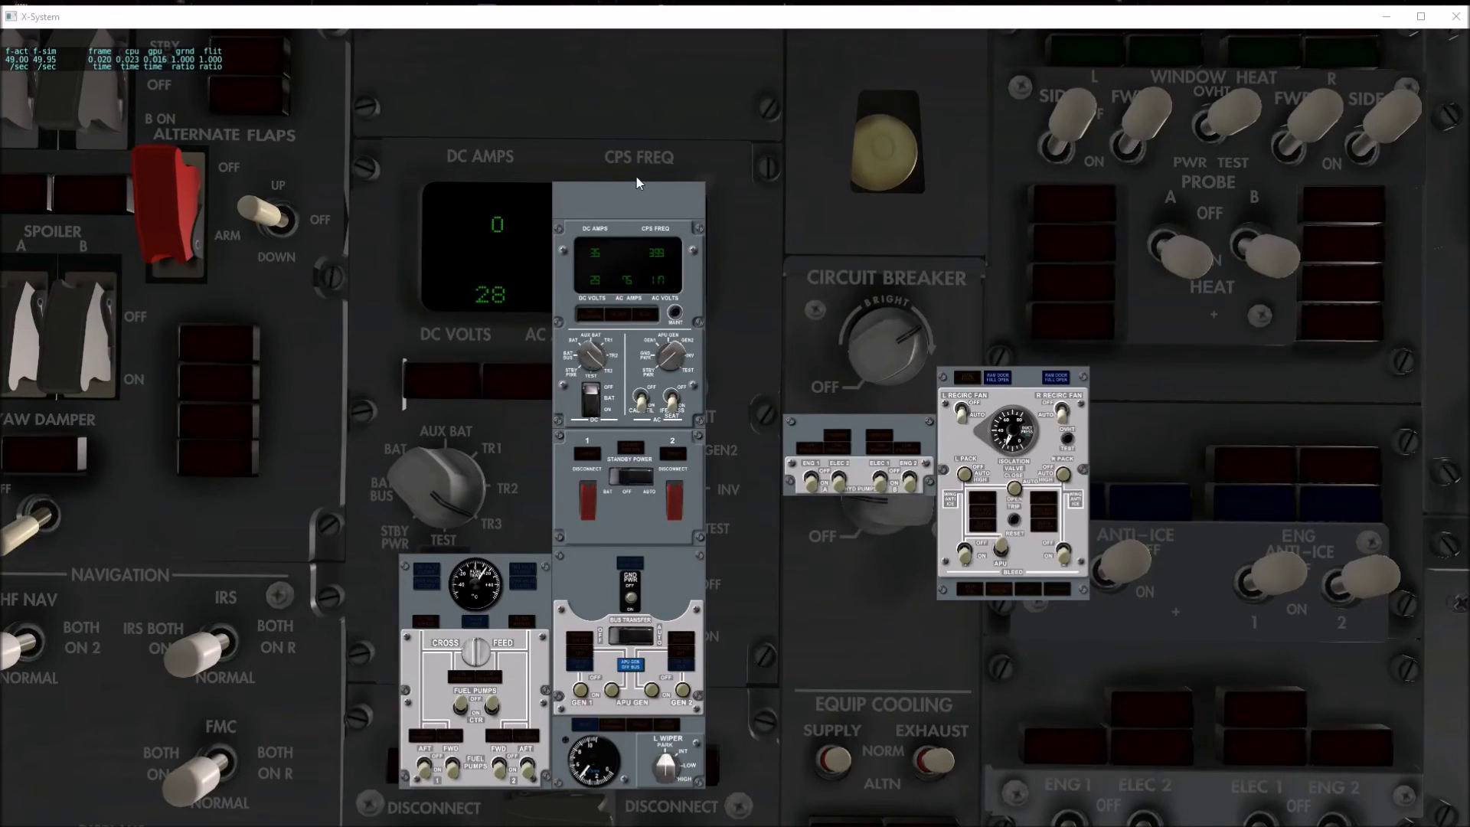
mouse_move(607, 20)
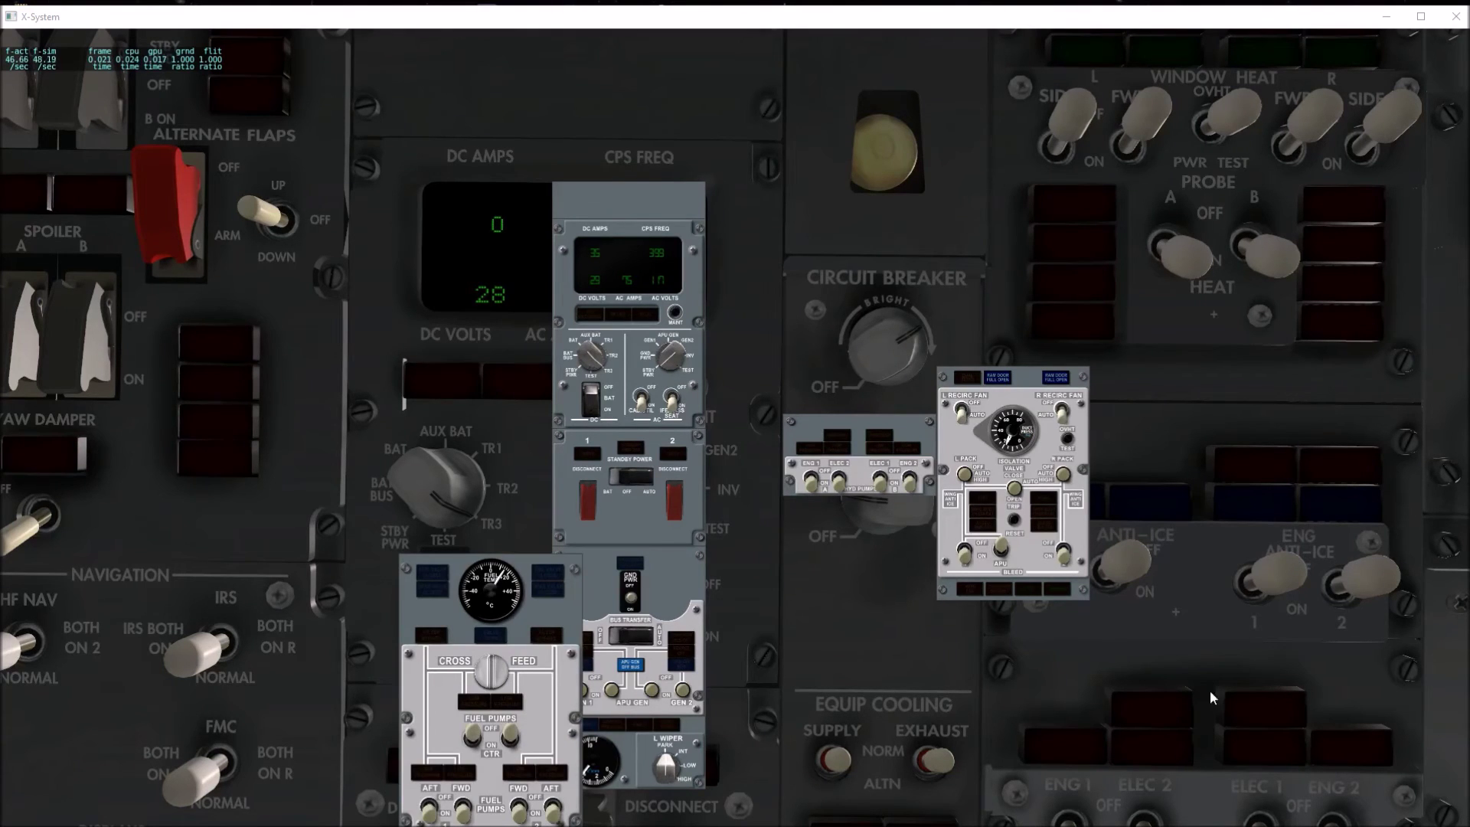
Move the small fuel panel up and left, and close the enlarged Fuel Panel with Close Instrument.
left_click_drag(559, 643, 511, 575)
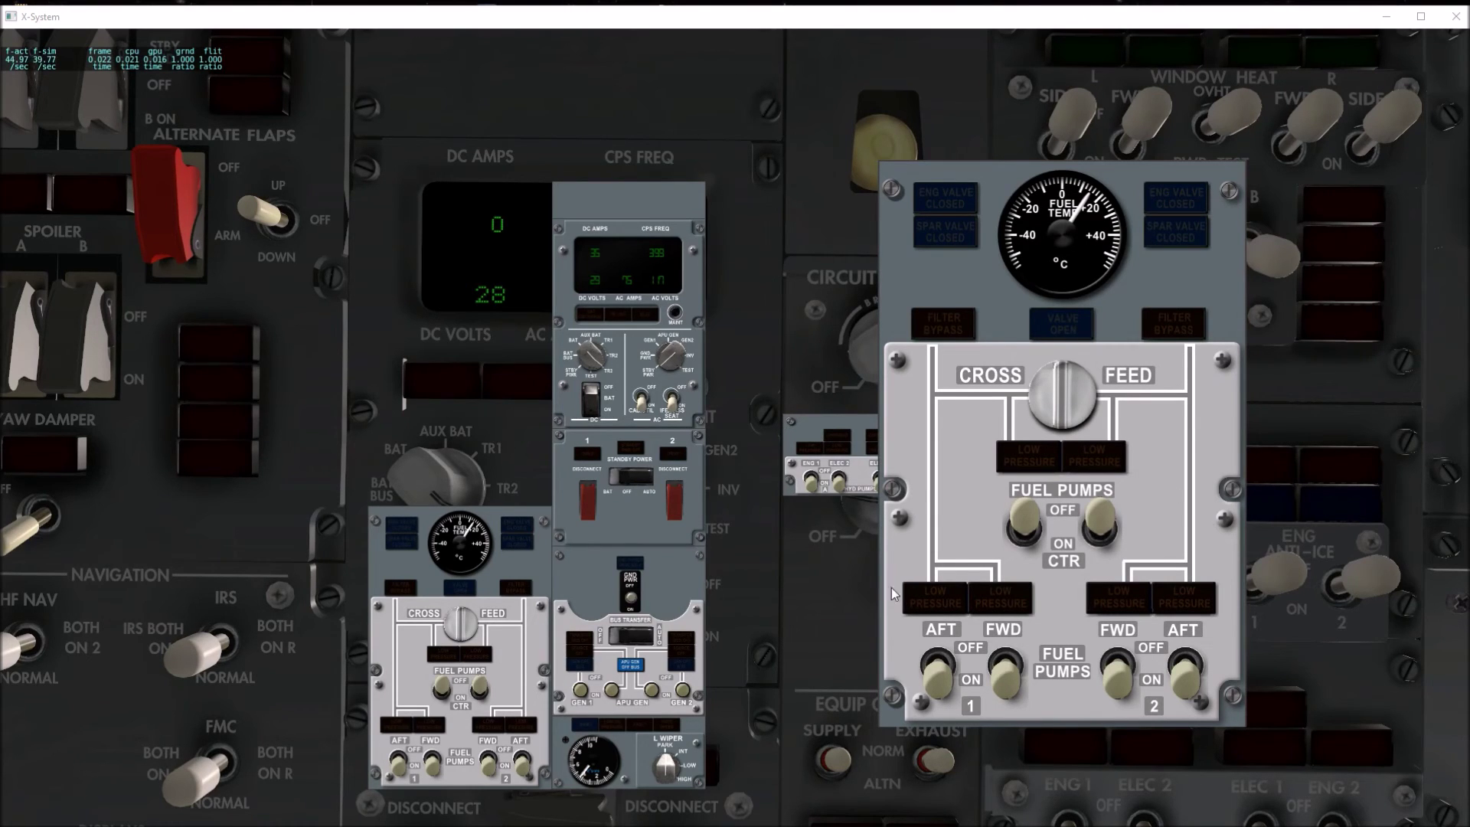
mouse_move(515, 567)
left_mouse_down()
mouse_move(875, 554)
mouse_move(1105, 498)
mouse_move(1035, 485)
mouse_move(554, 594)
mouse_move(425, 550)
mouse_move(514, 569)
left_mouse_up()
right_click(1149, 261)
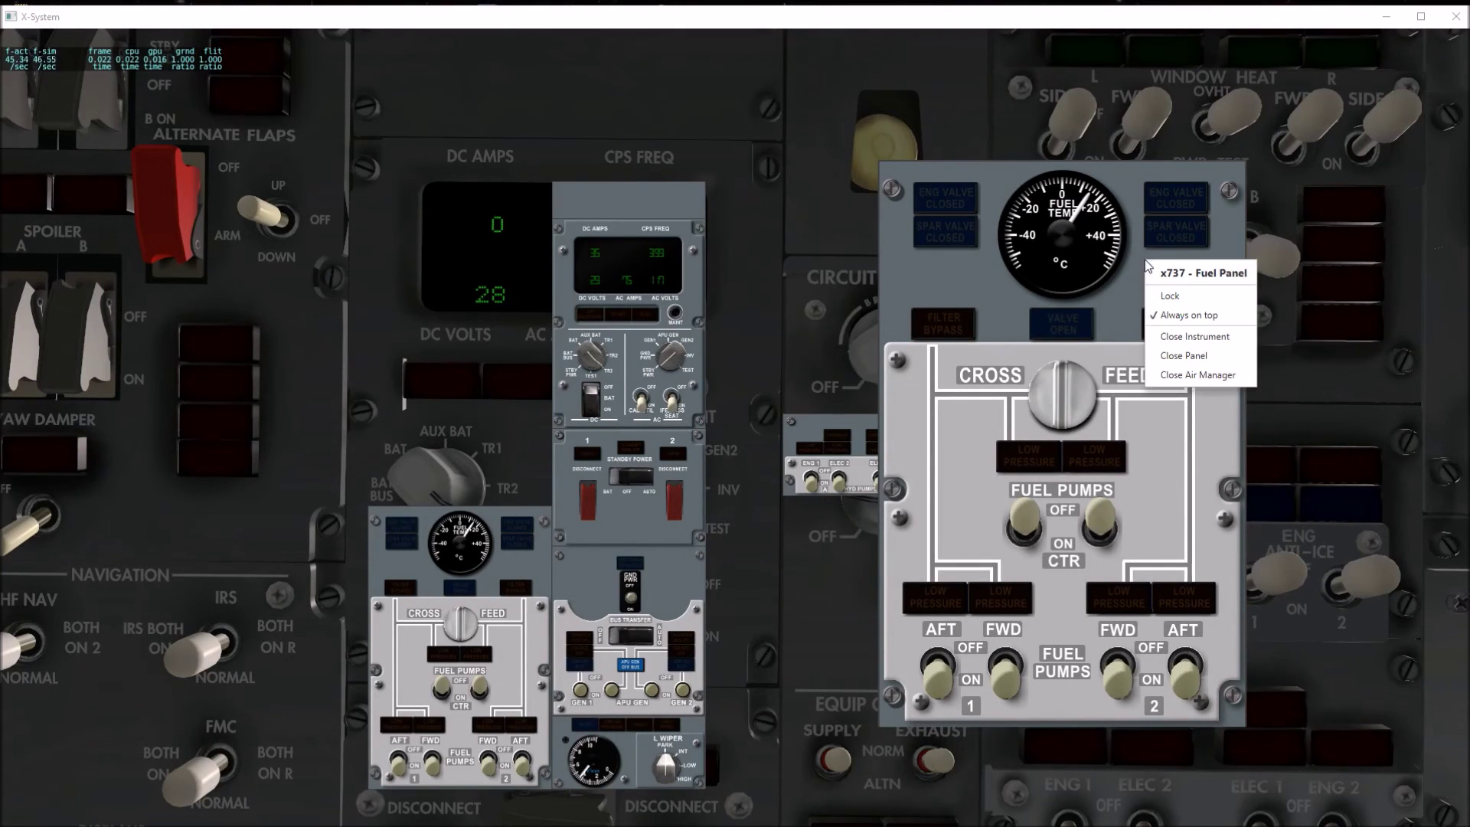
left_click(1170, 343)
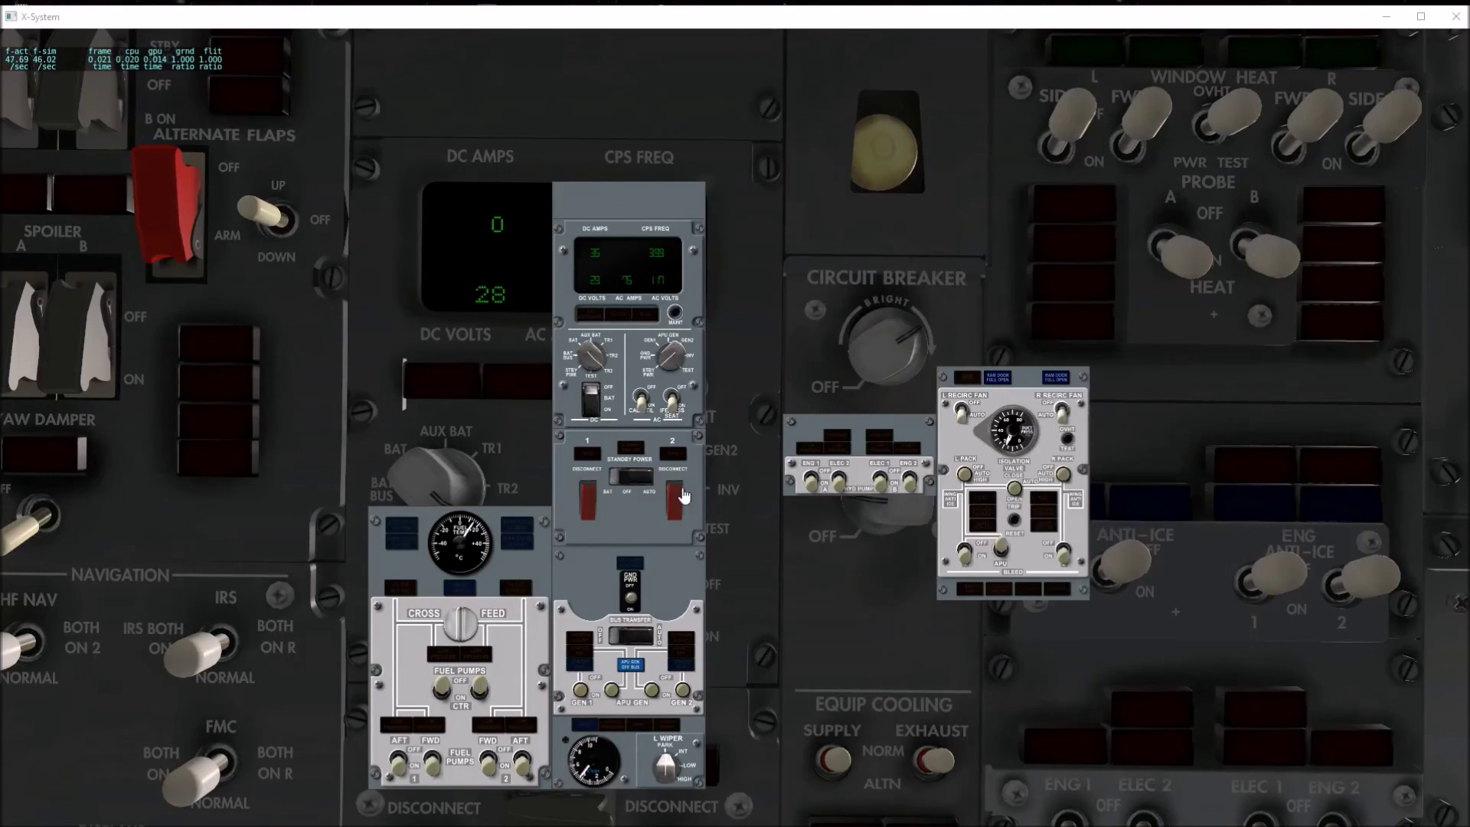
Toggle the battery and APU generator, take generator 1 off the bus, and disconnect drive 1.
left_click(595, 408)
left_click(596, 410)
left_click(597, 409)
left_click(580, 687)
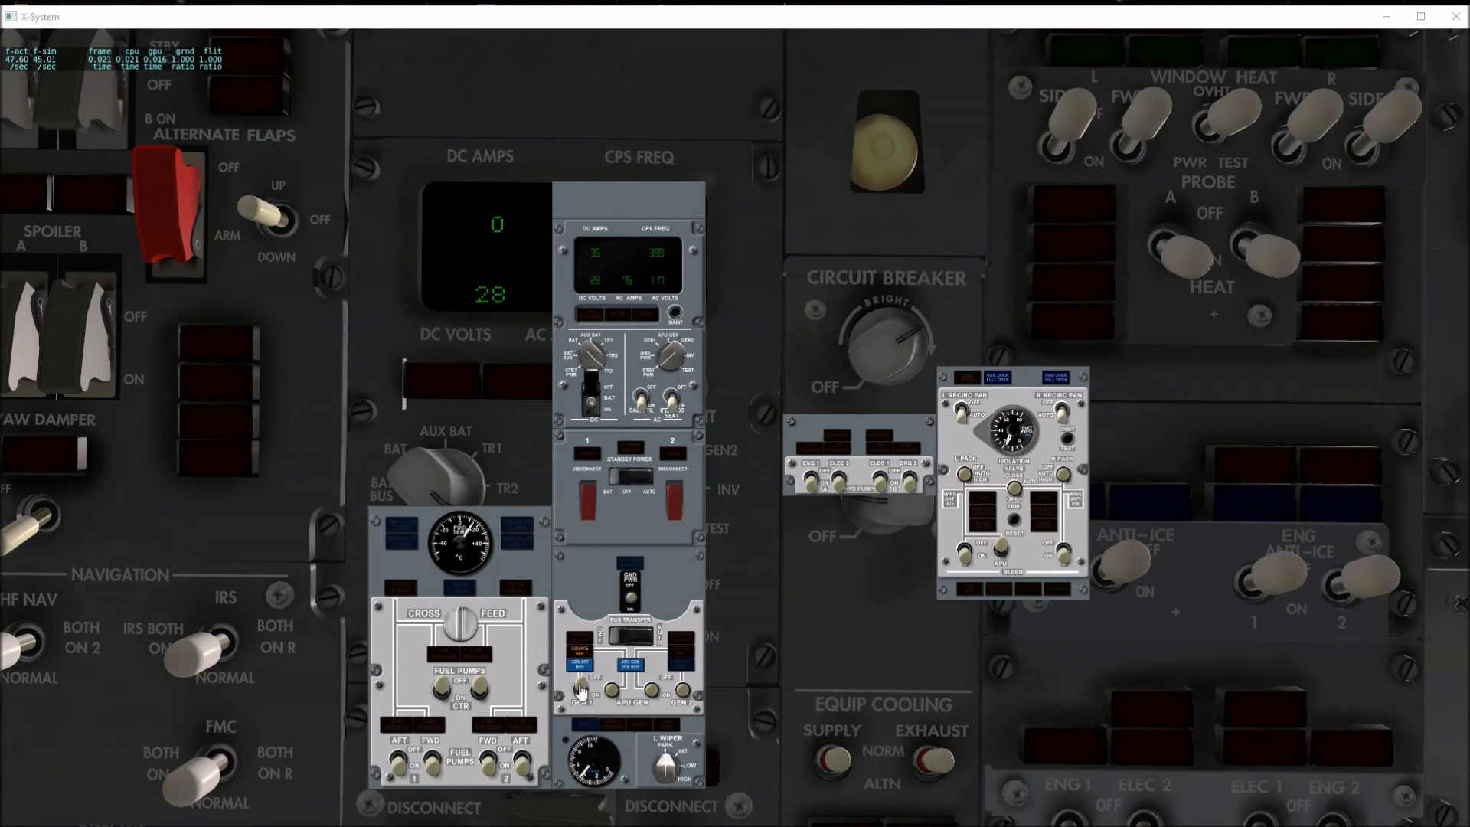
left_click(594, 394)
left_click(588, 507)
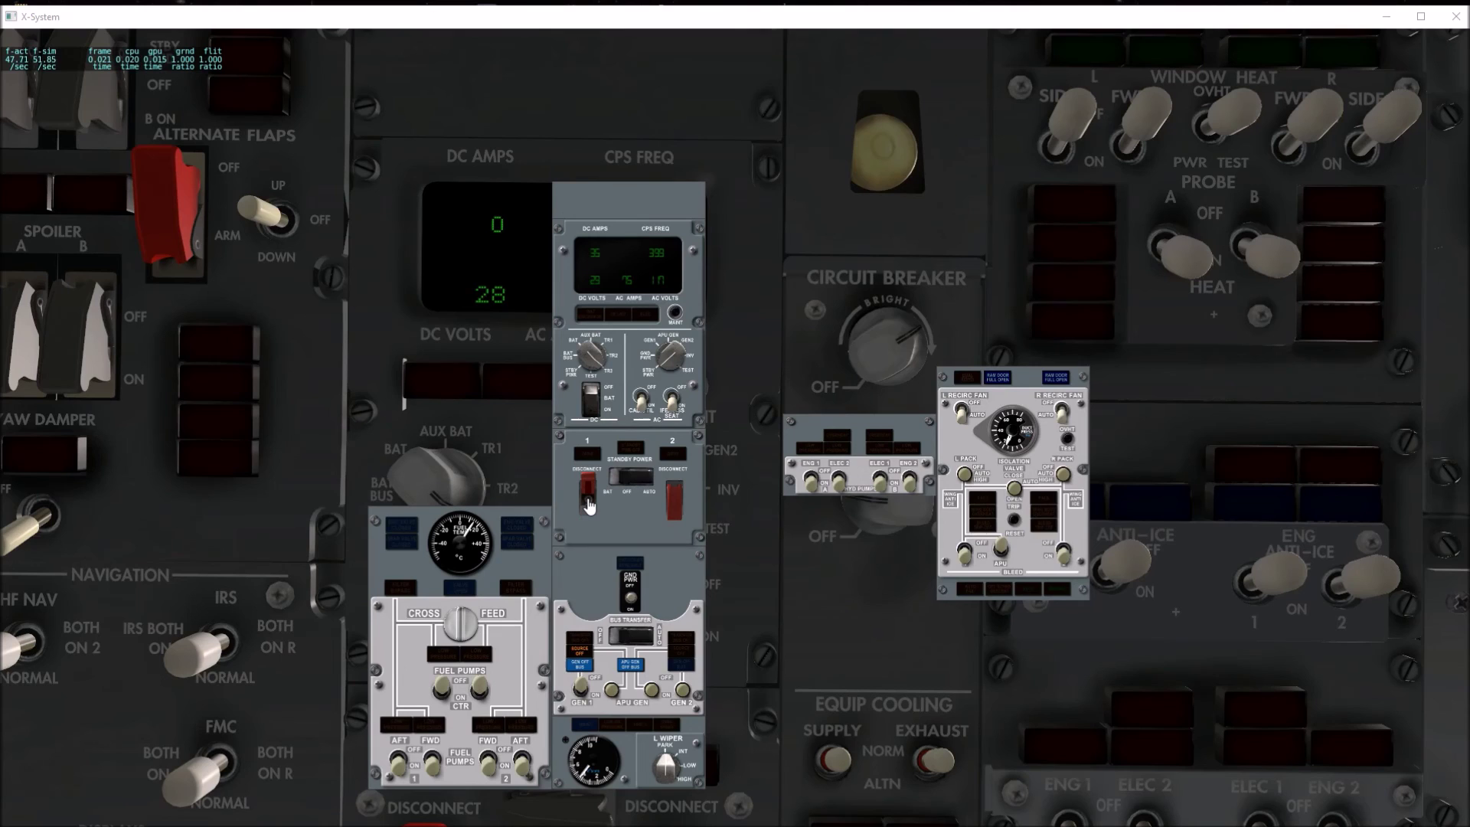
left_click(589, 507)
Cycle the fuel crossfeed valve and turn forward and aft fuel pump 2 off and on.
left_click(465, 633)
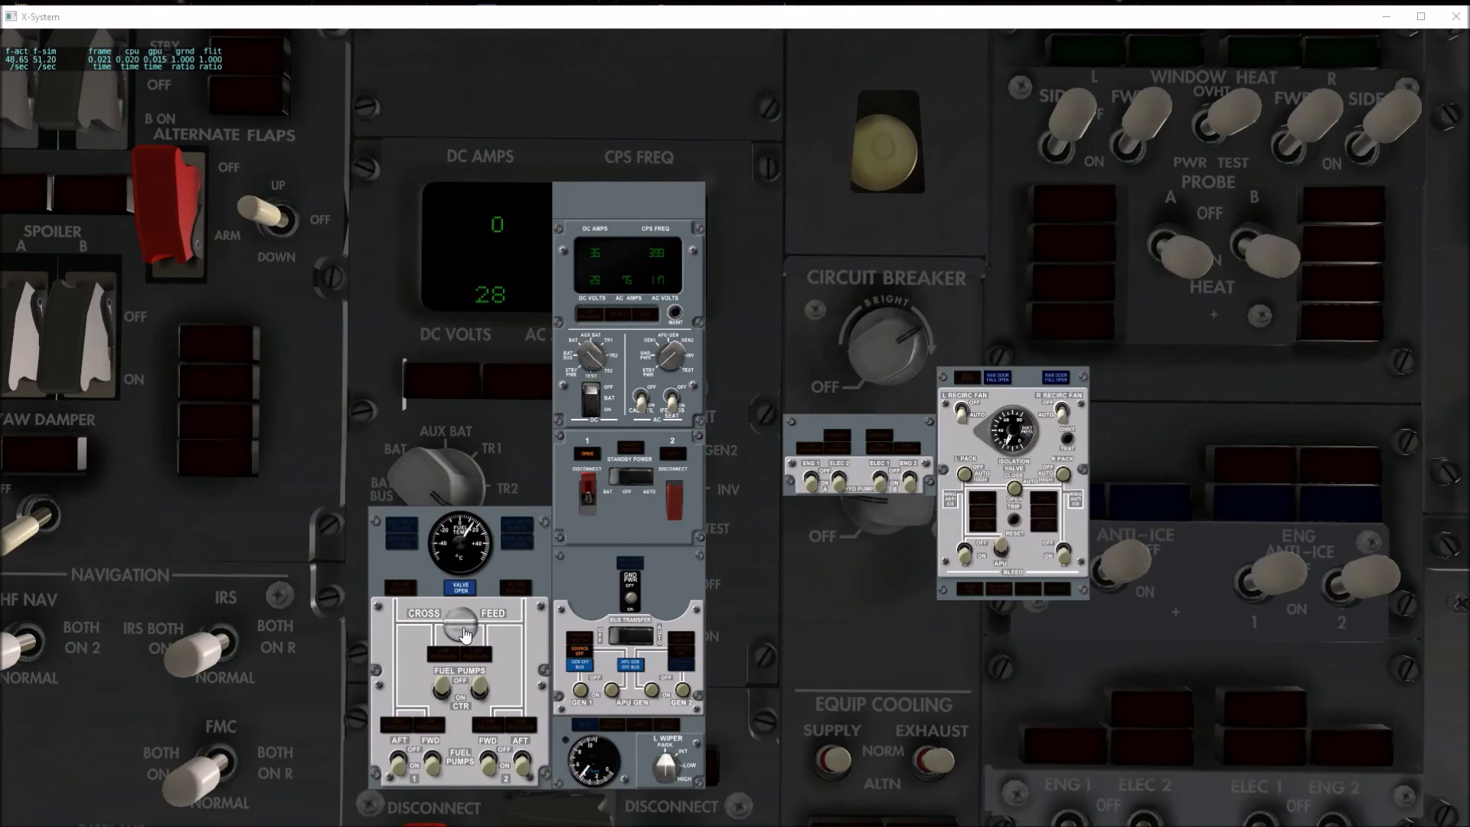
left_click(485, 760)
left_click(524, 764)
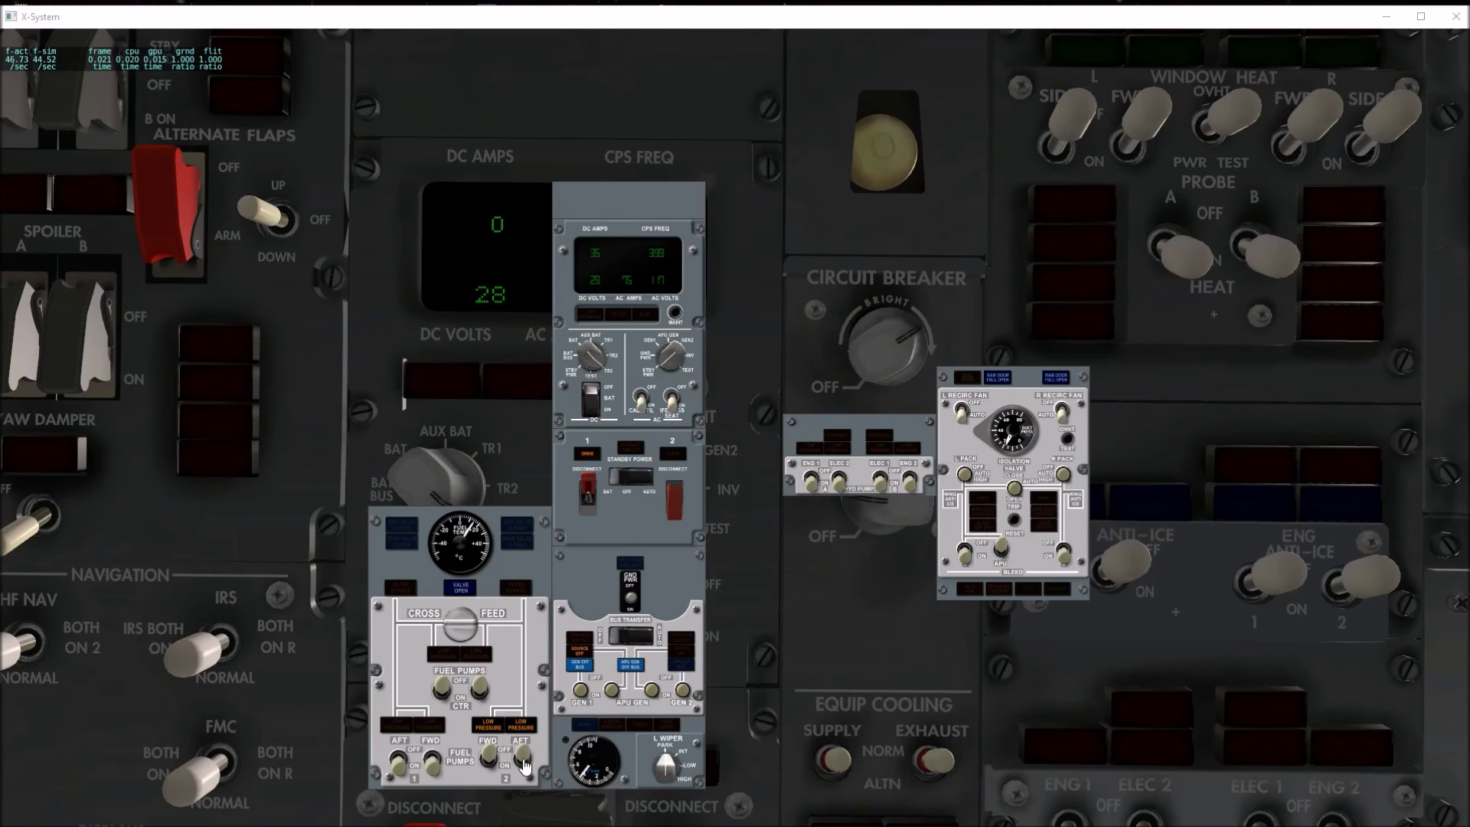
left_click(523, 760)
left_click(485, 762)
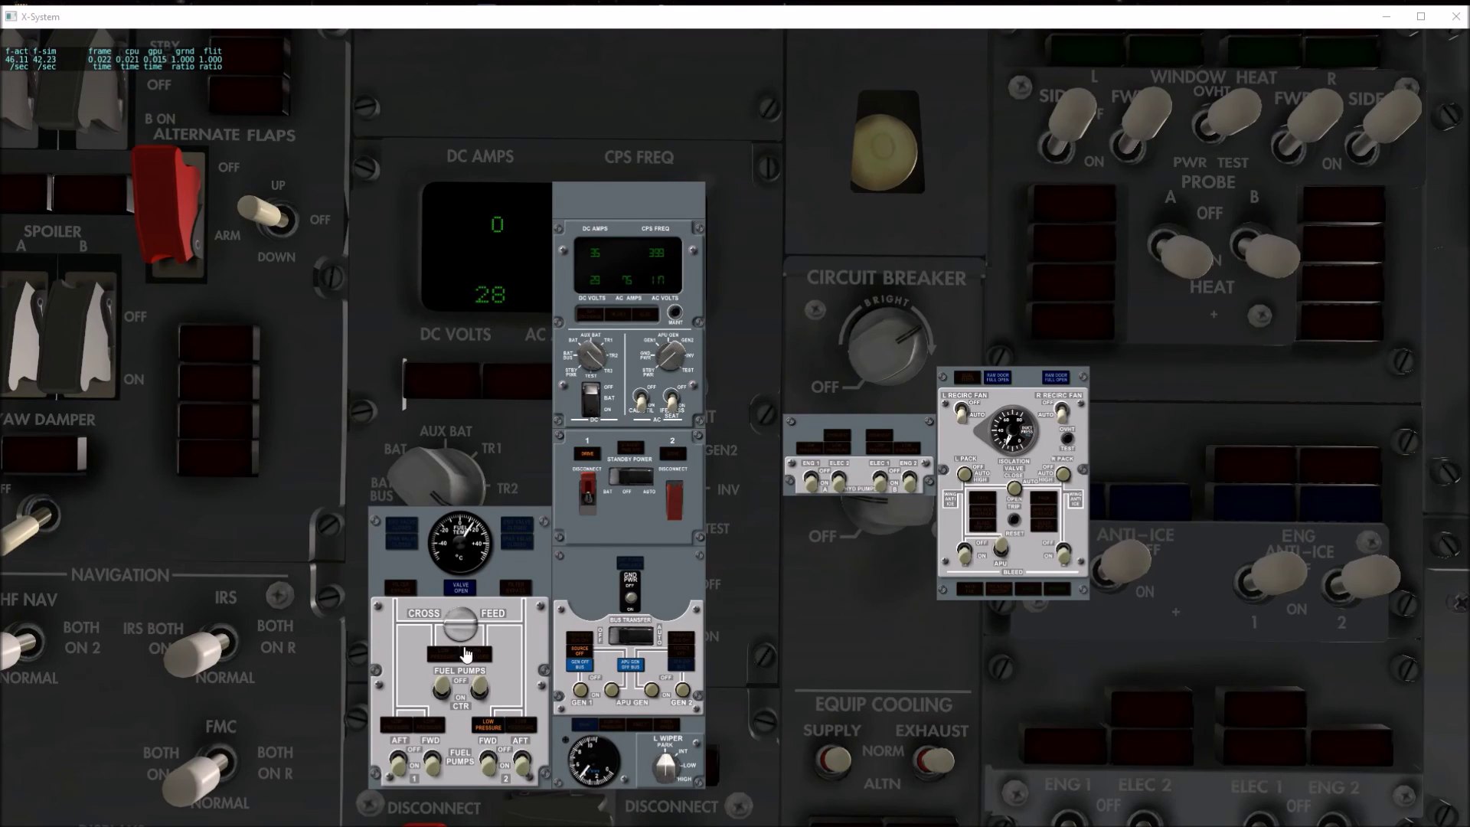
left_click(461, 623)
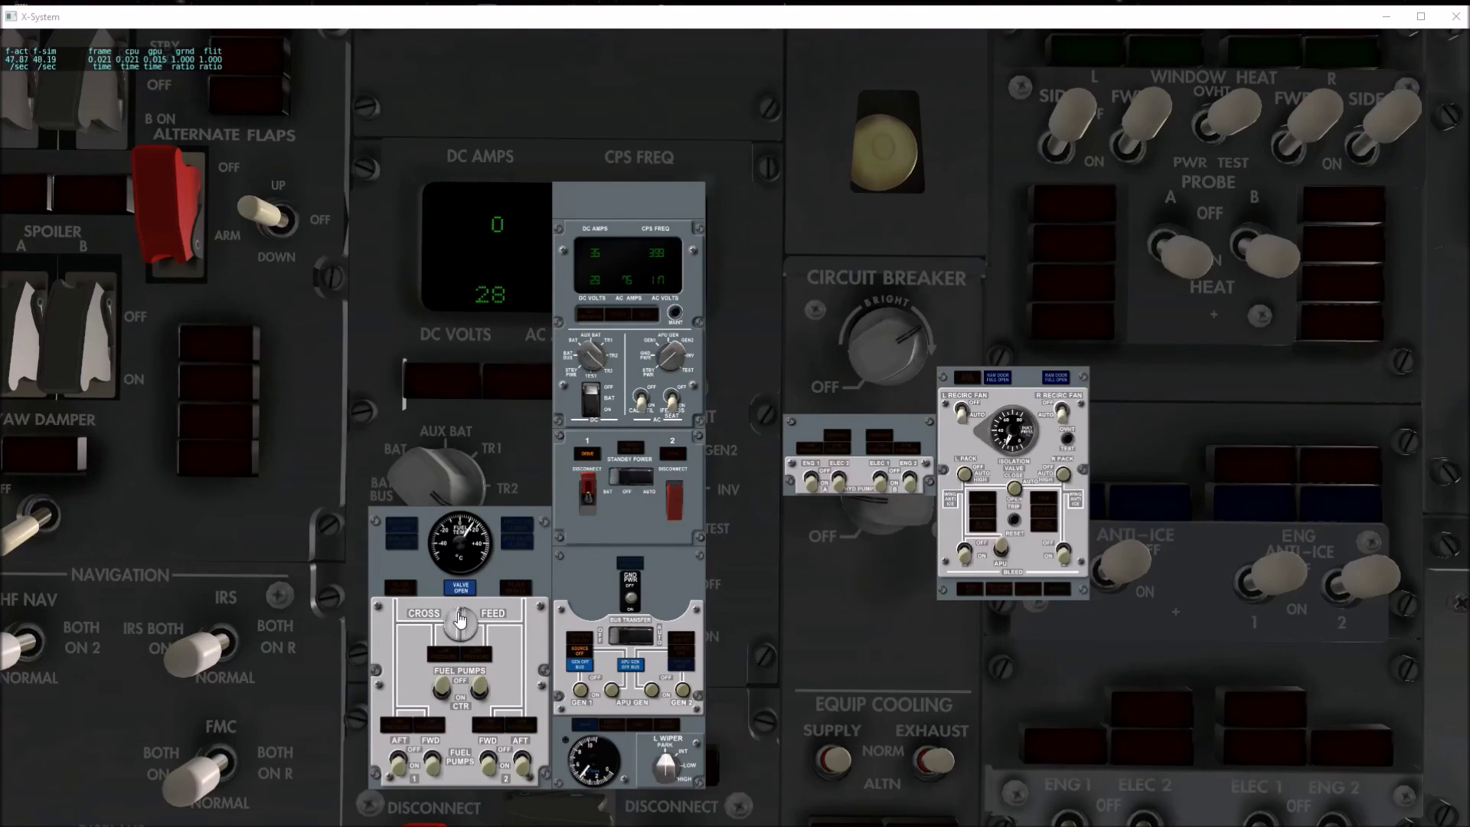
left_click(461, 622)
left_click(461, 622)
Turn all four engine and electric hydraulic pumps off, then back on.
left_click(811, 480)
left_click(840, 480)
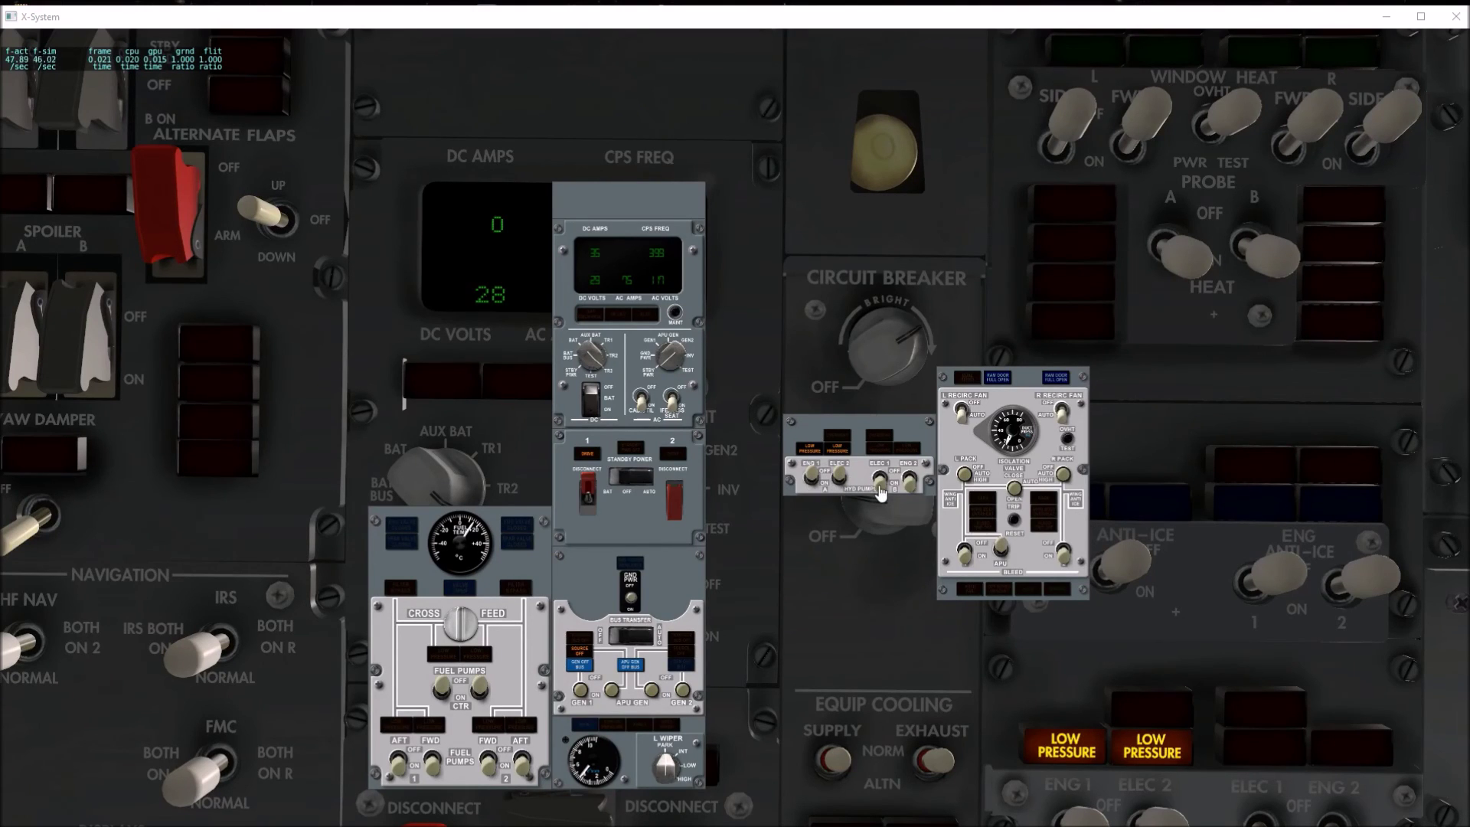
left_click(881, 483)
left_click(909, 481)
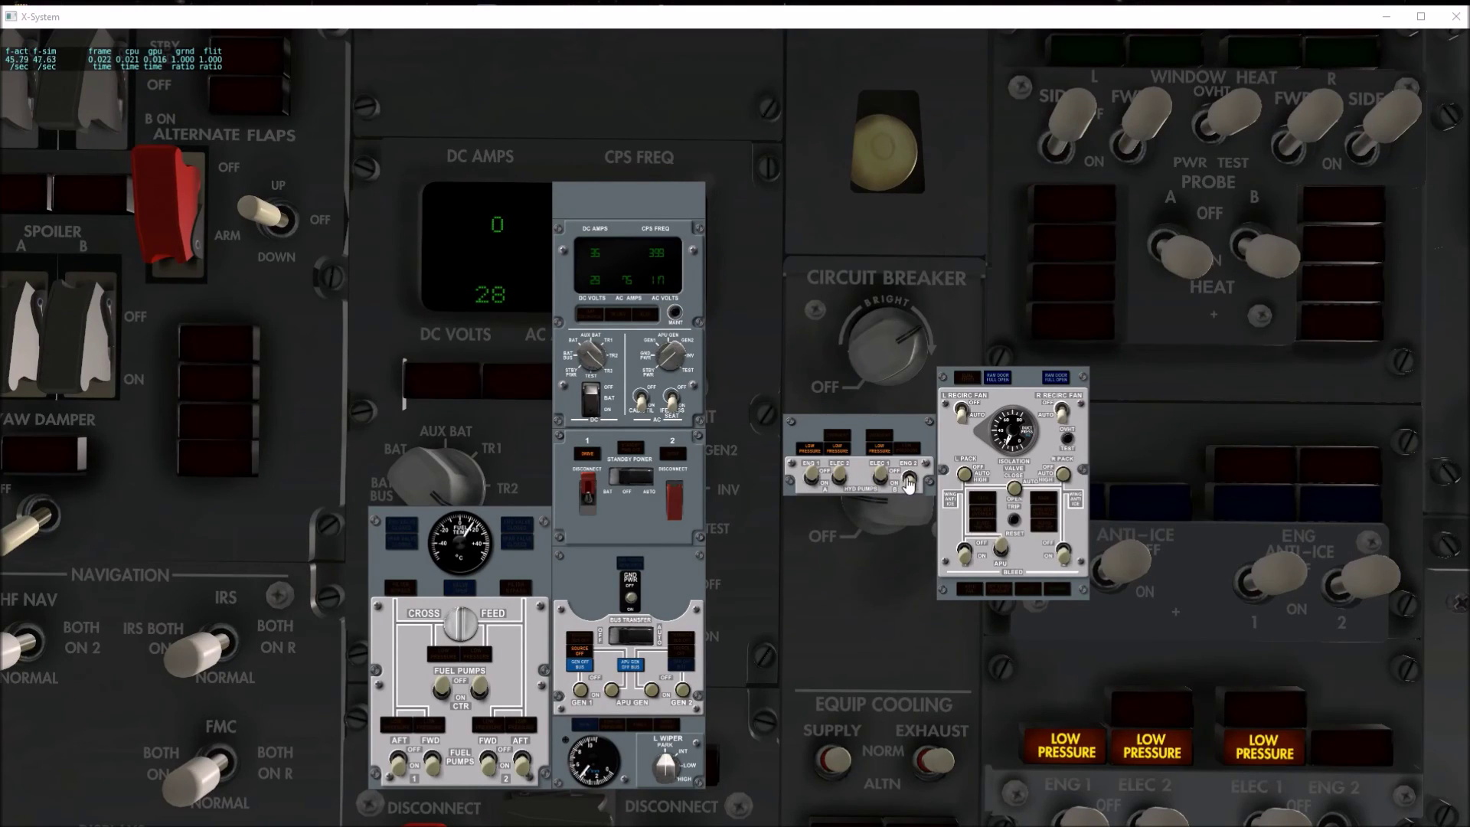
left_click(909, 480)
left_click(880, 482)
left_click(840, 480)
left_click(812, 481)
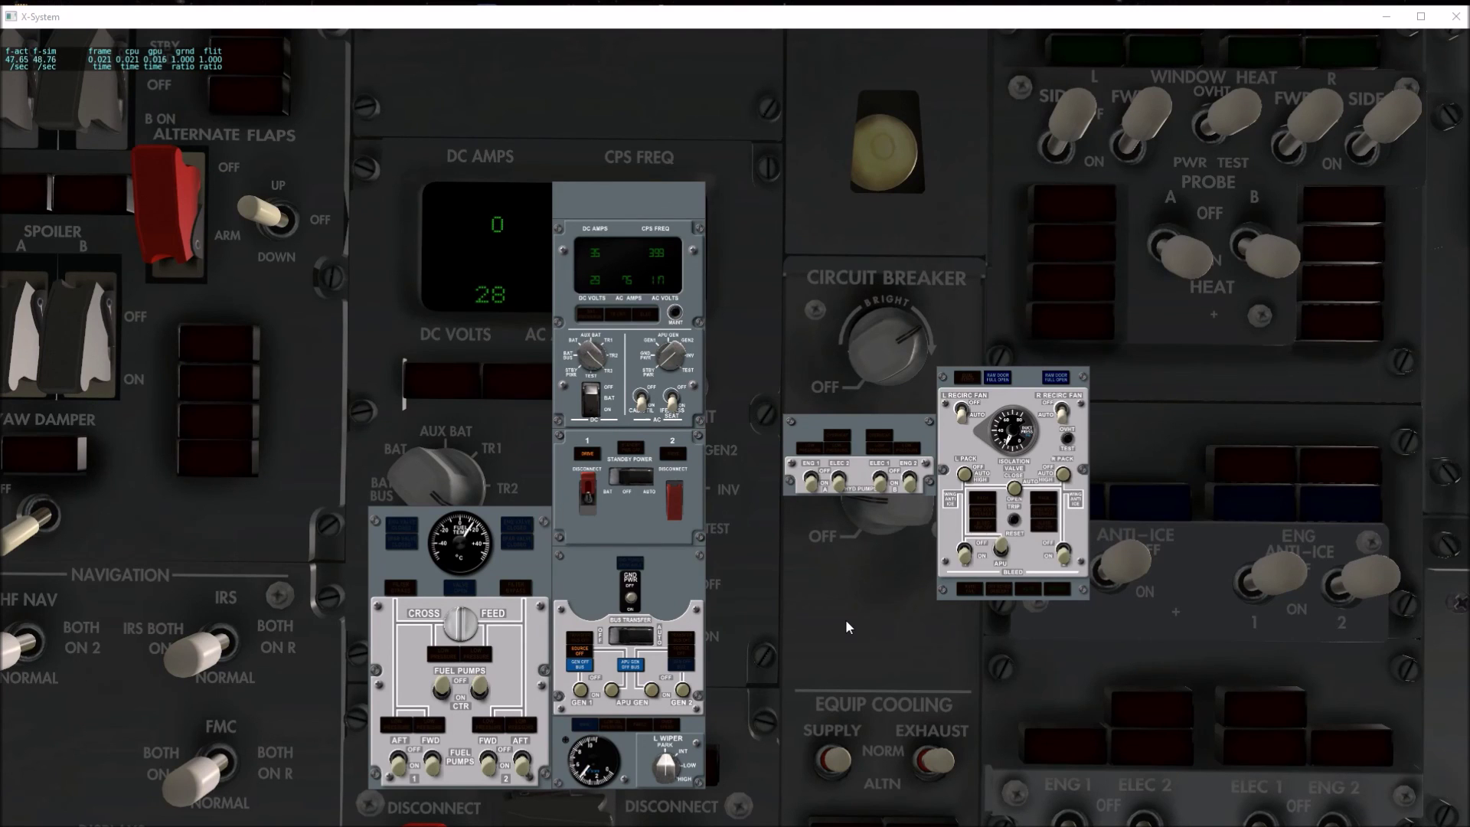
Pan the view down to the lower overhead near the DRIVE light and test the FILTER BYPASS light.
left_click_drag(879, 631, 908, 679)
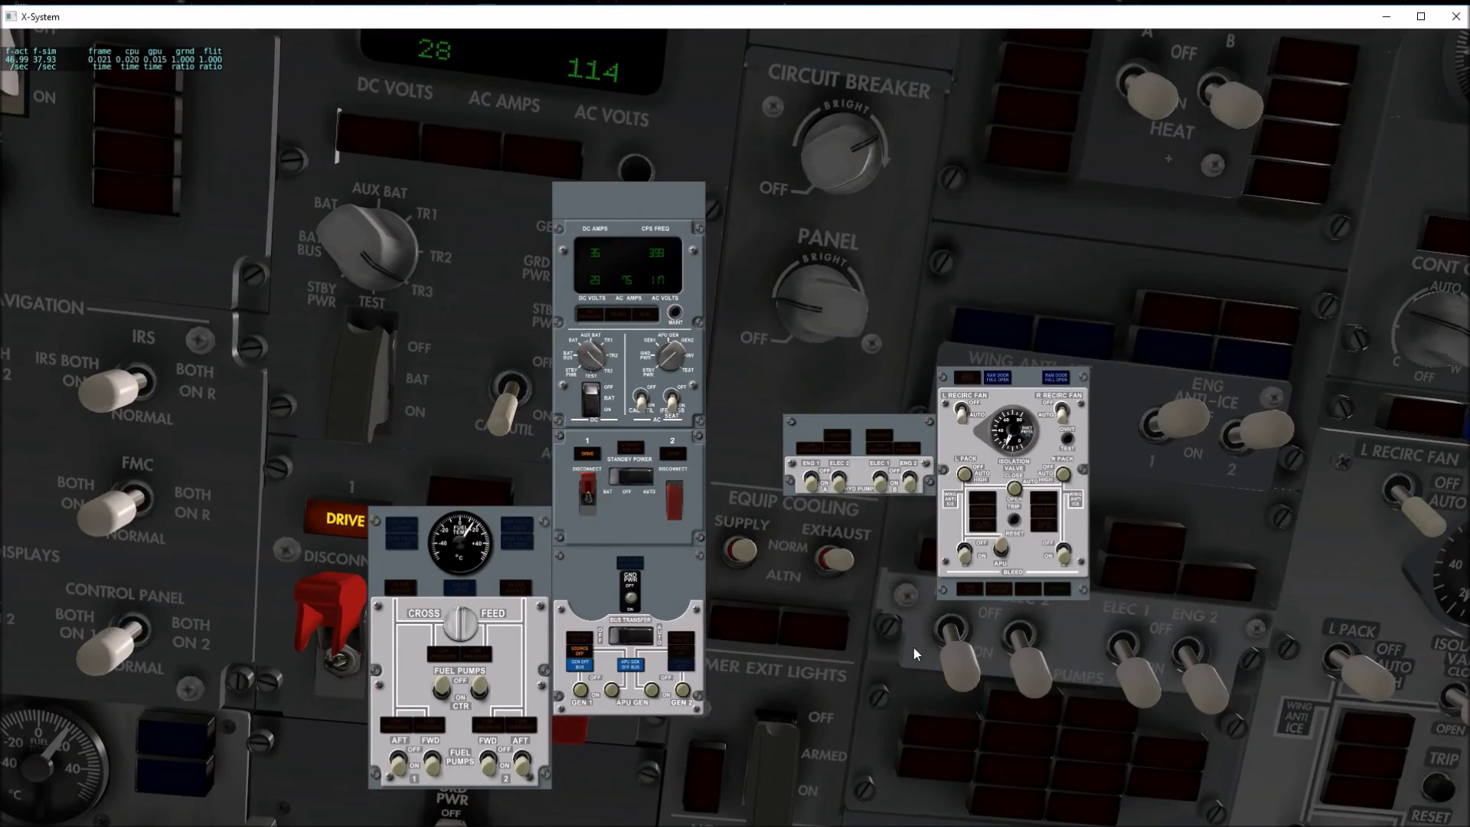
left_click_drag(914, 652, 928, 740)
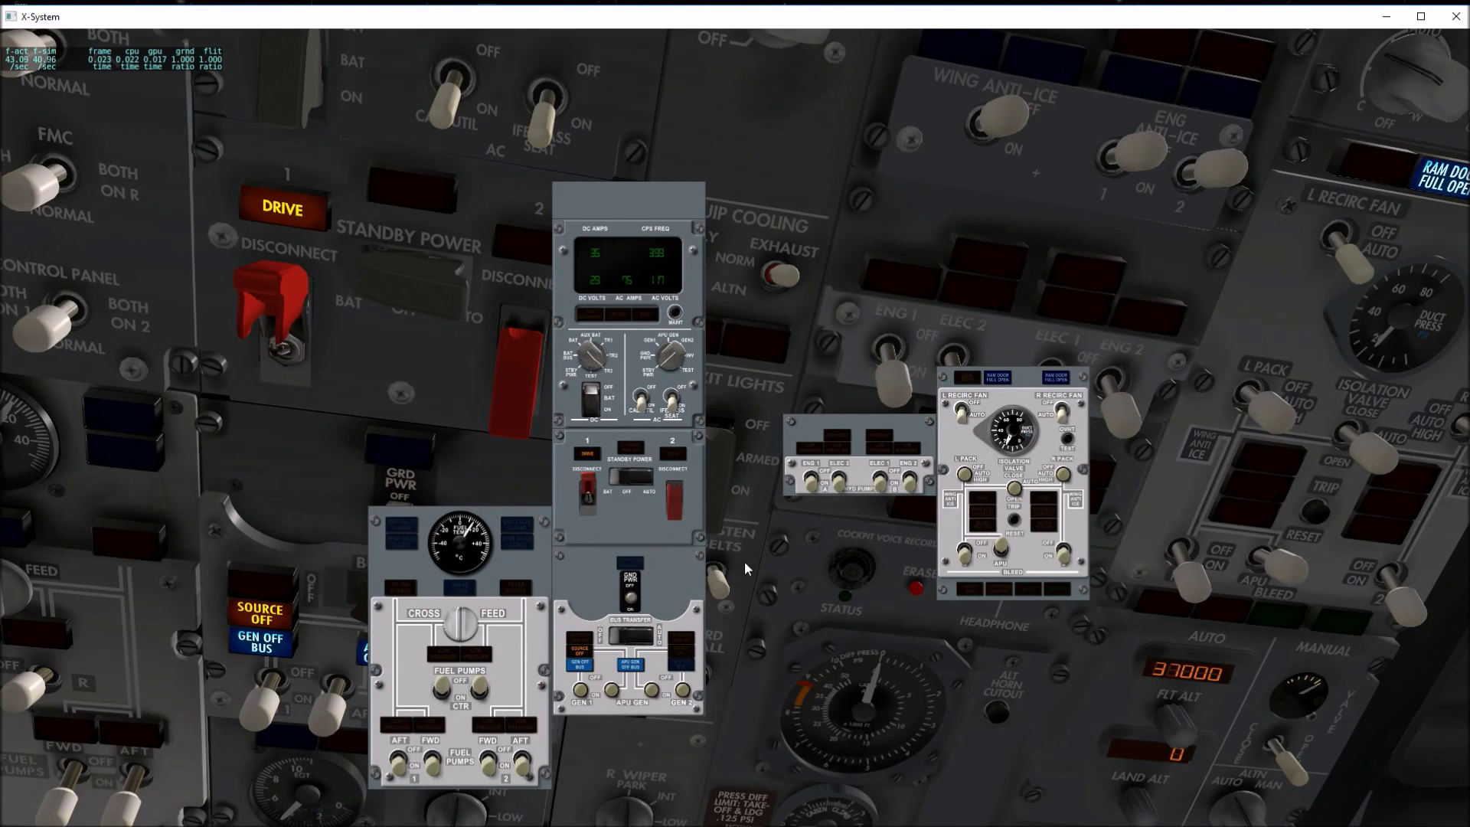
left_click_drag(803, 568, 756, 520)
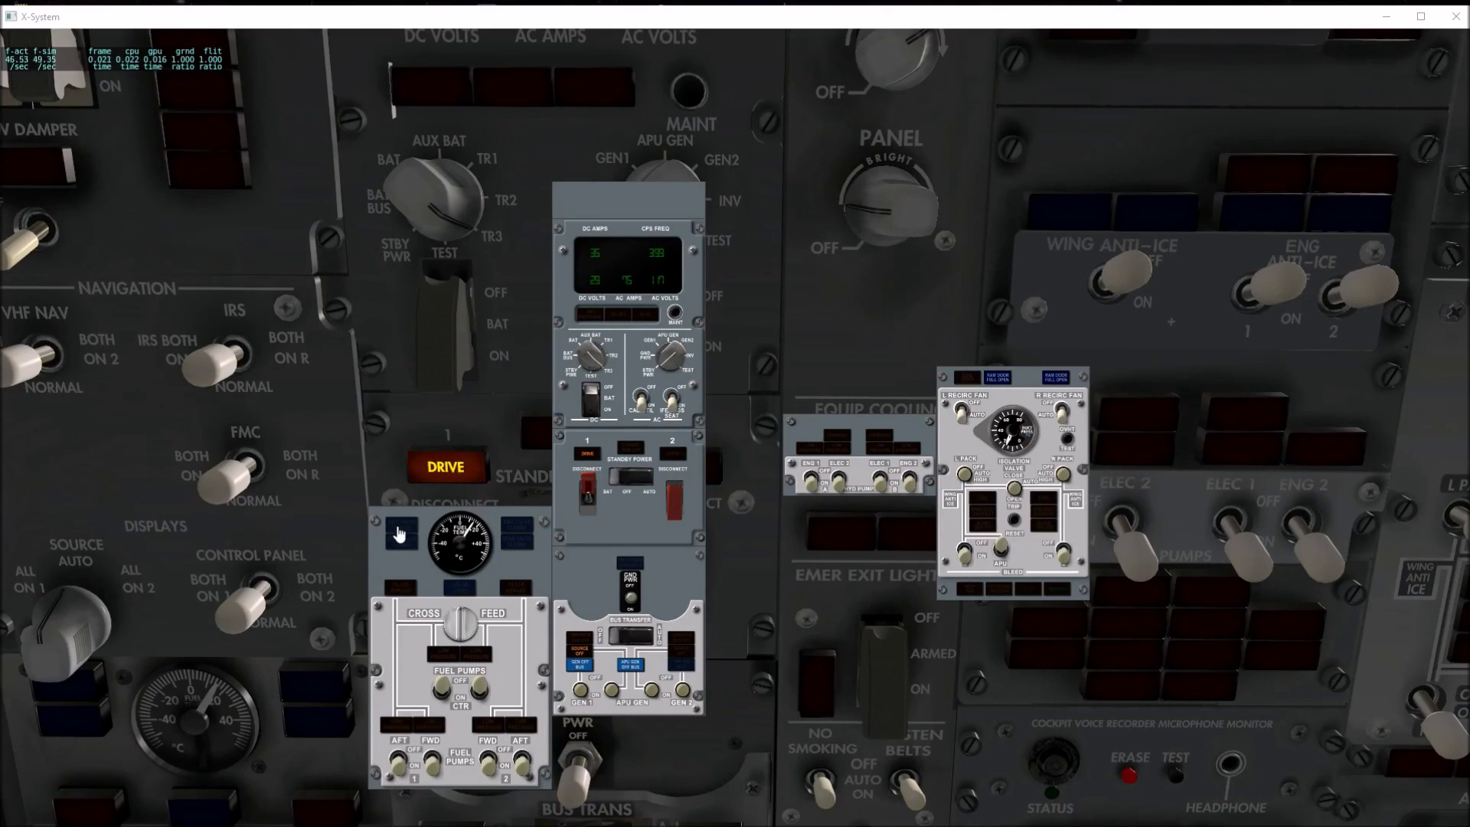
left_click(410, 590)
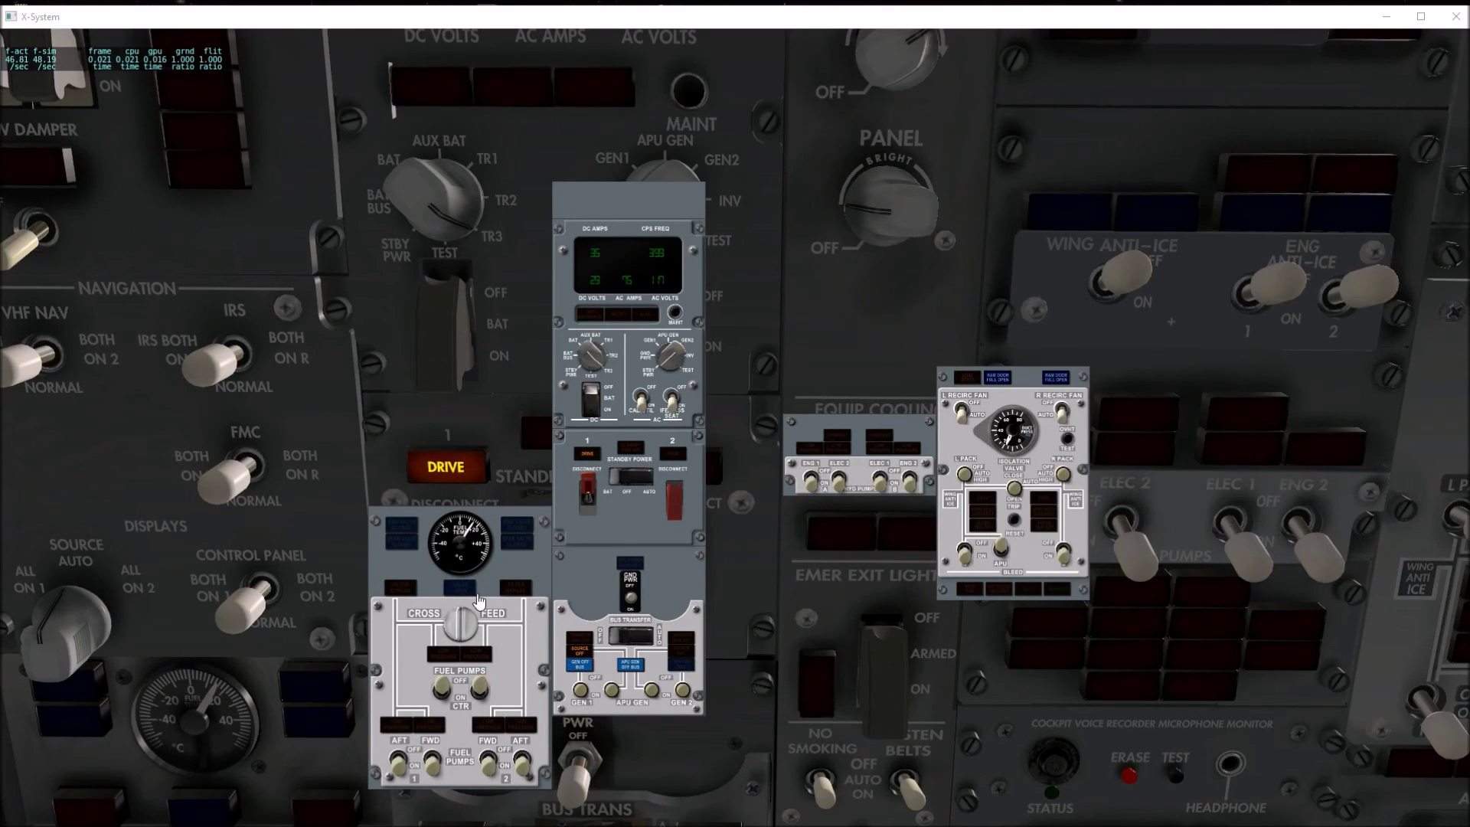